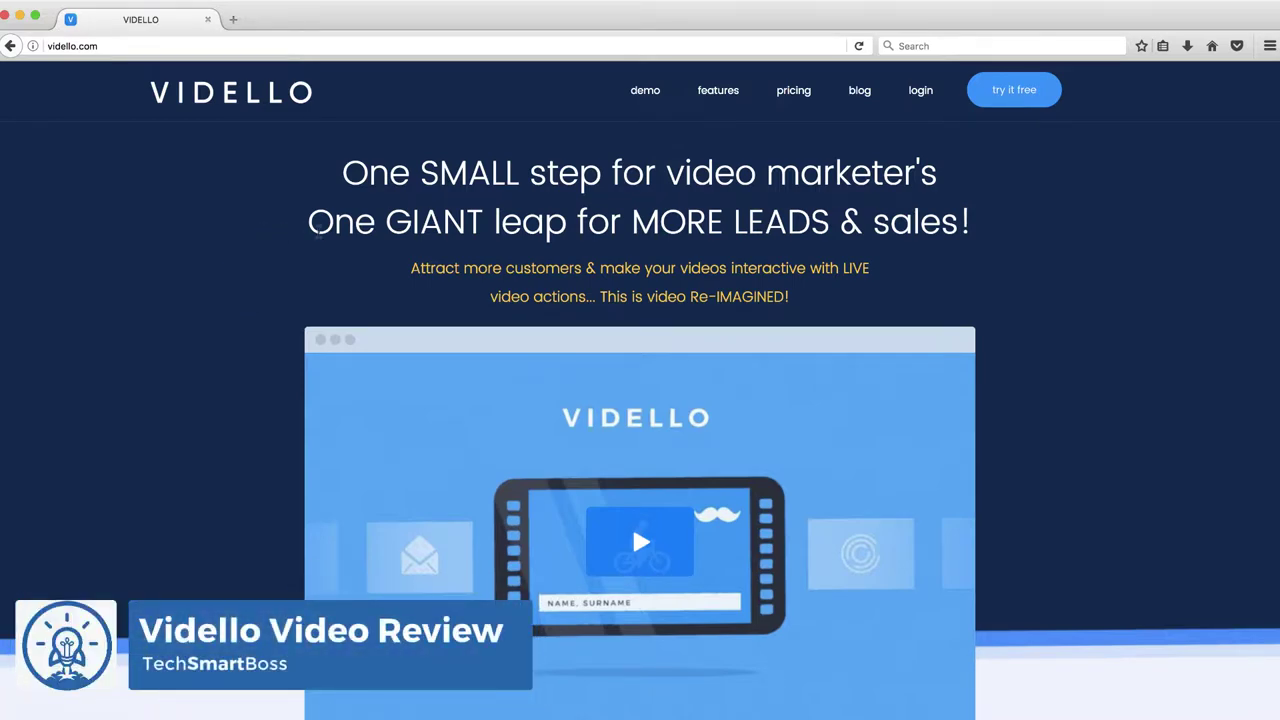
Jump to pricing and review the Starter $17/mo and Standard $27/mo plans with 14-day trials
{"action": "scroll", "coordinate": [316, 230], "scroll_direction": "down", "scroll_amount": 3}
{"action": "scroll", "coordinate": [572, 160], "scroll_direction": "up", "scroll_amount": 3}
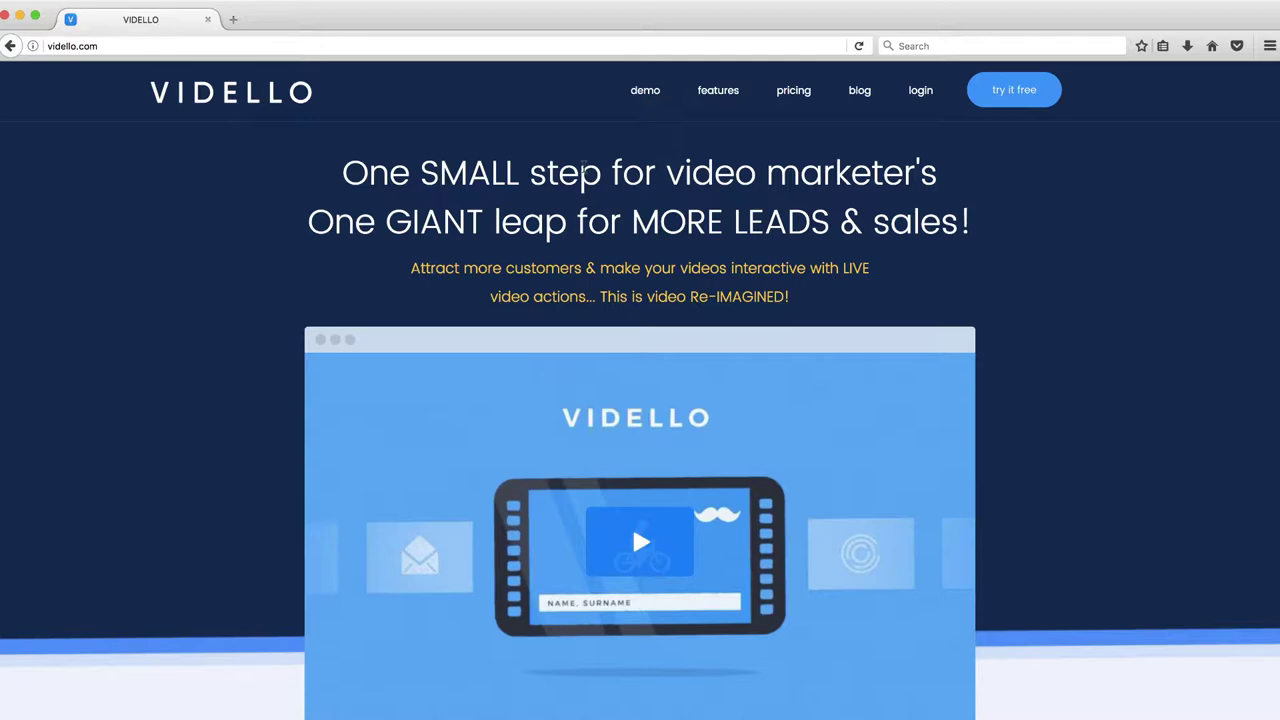
{"action": "left_click", "coordinate": [793, 92]}
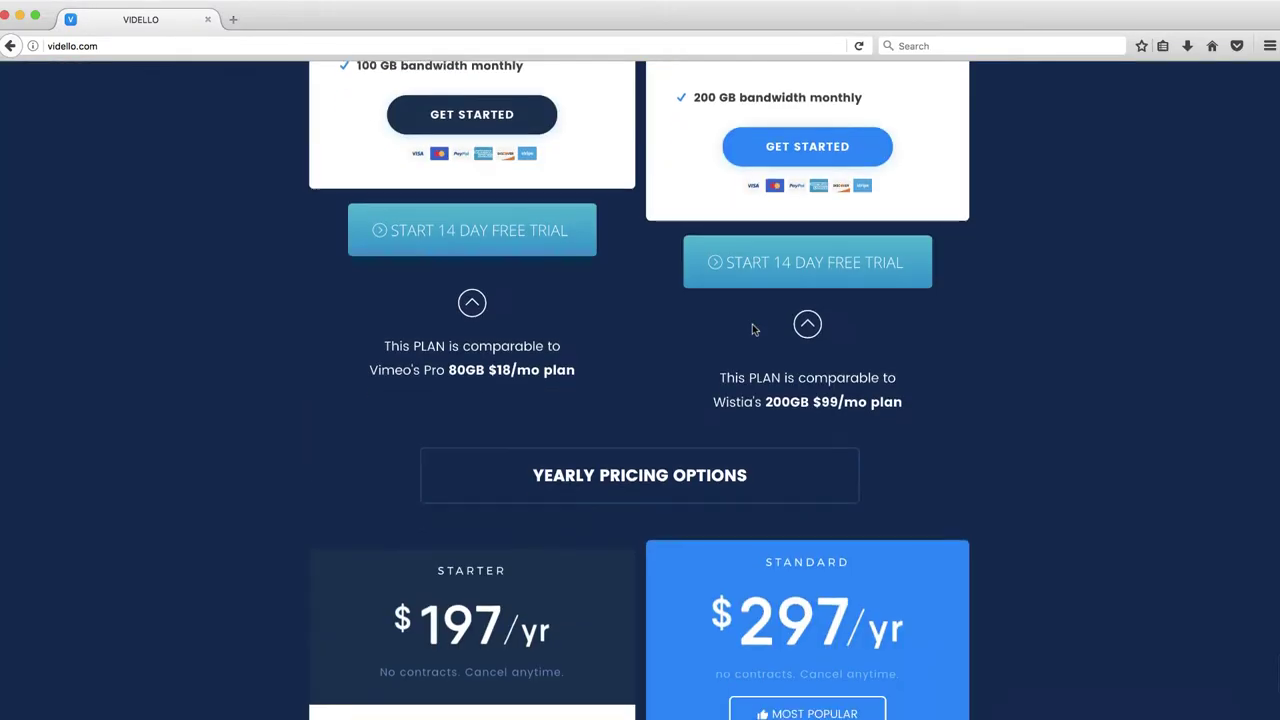
{"action": "scroll", "coordinate": [752, 324], "scroll_direction": "up", "scroll_amount": 5}
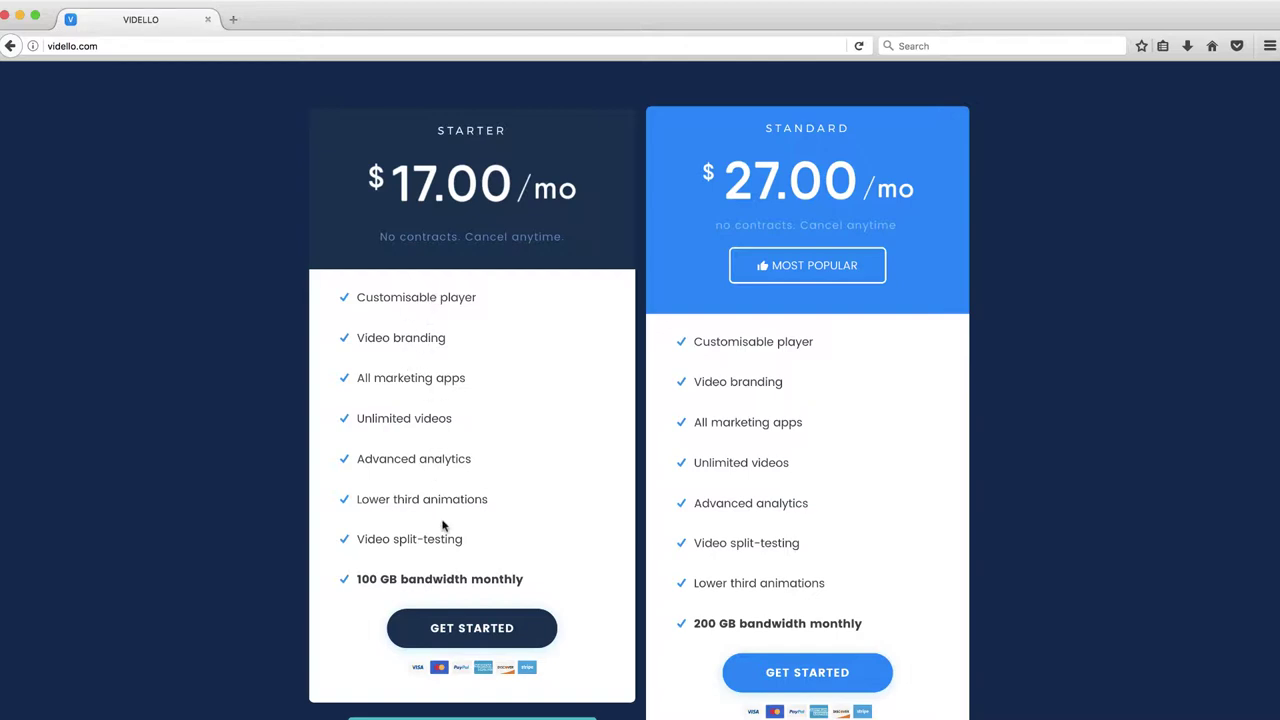
{"action": "scroll", "coordinate": [443, 525], "scroll_direction": "down", "scroll_amount": 10}
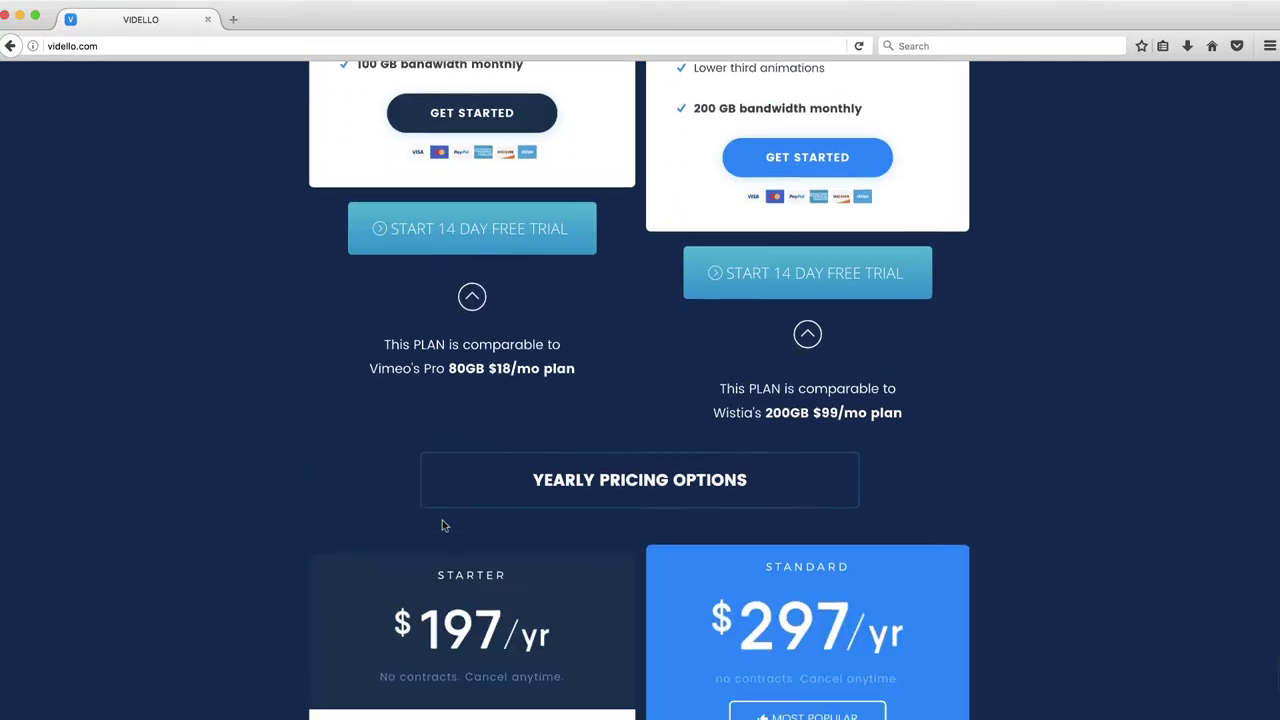
{"action": "scroll", "coordinate": [443, 525], "scroll_direction": "down", "scroll_amount": 5}
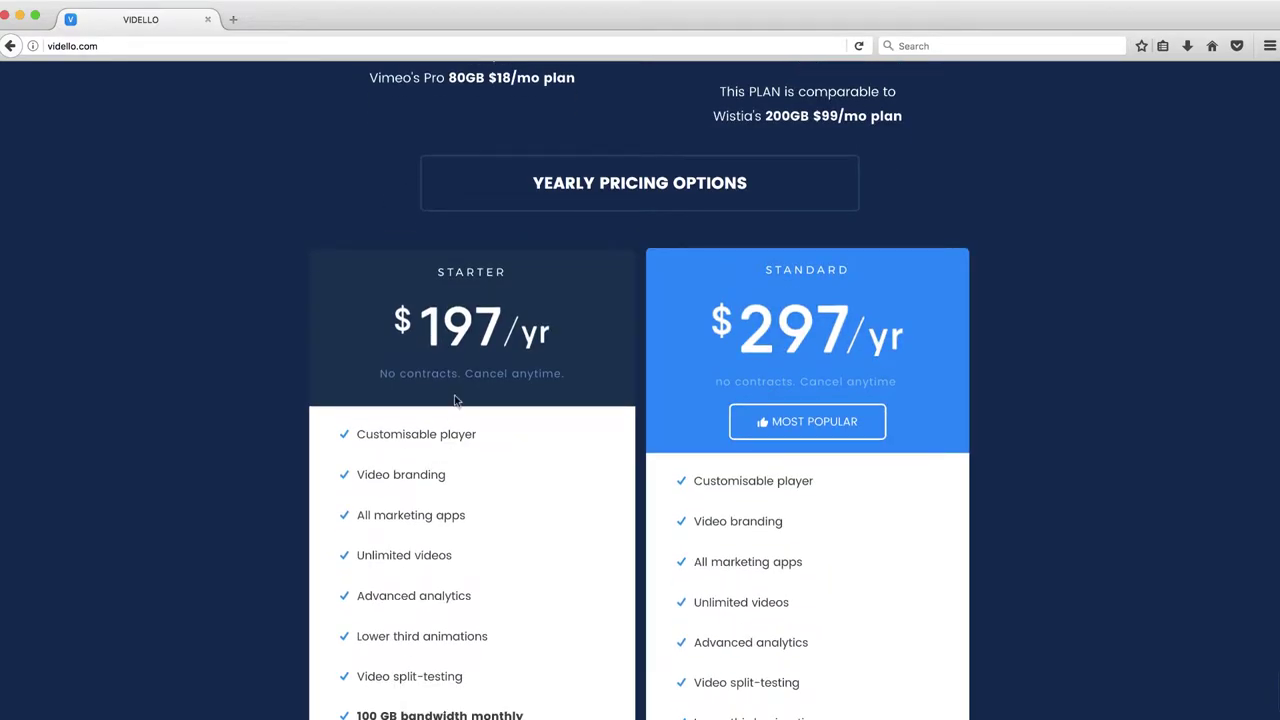
{"action": "scroll", "coordinate": [434, 510], "scroll_direction": "up", "scroll_amount": 1}
{"action": "scroll", "coordinate": [434, 510], "scroll_direction": "up", "scroll_amount": 20}
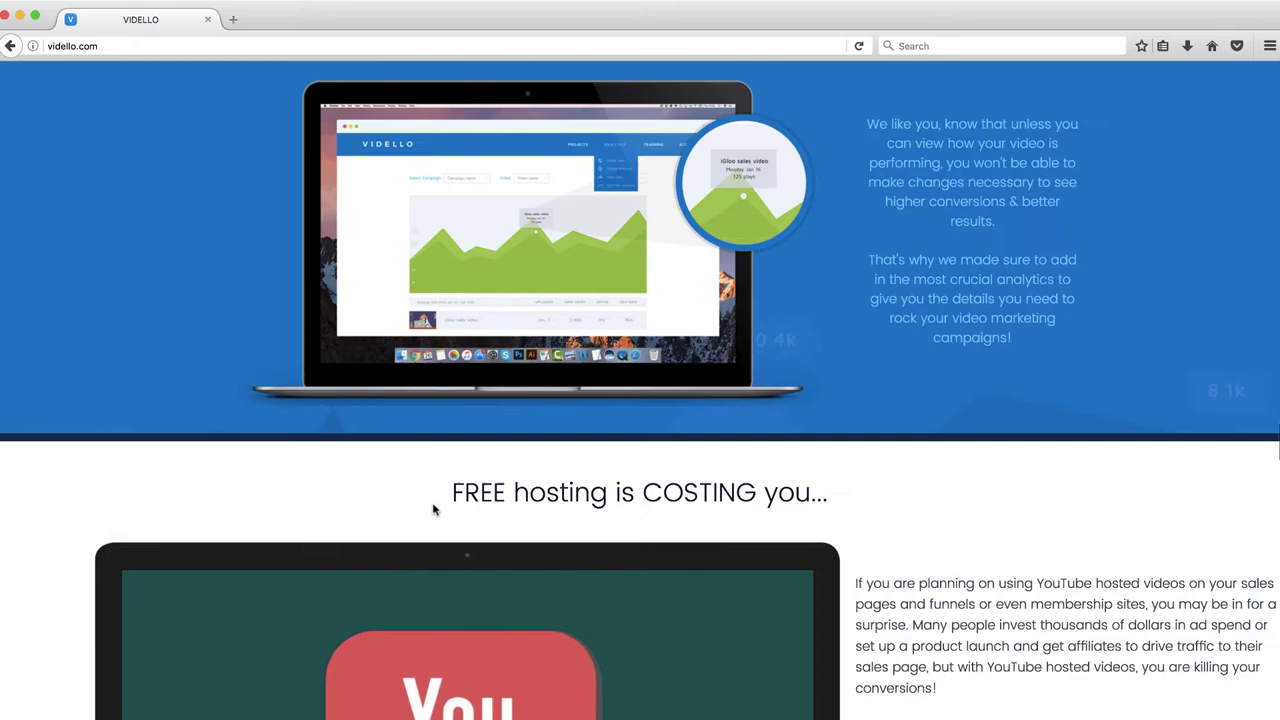
{"action": "scroll", "coordinate": [434, 510], "scroll_direction": "down", "scroll_amount": 10}
{"action": "scroll", "coordinate": [543, 451], "scroll_direction": "up", "scroll_amount": 1}
{"action": "scroll", "coordinate": [540, 451], "scroll_direction": "down", "scroll_amount": 1}
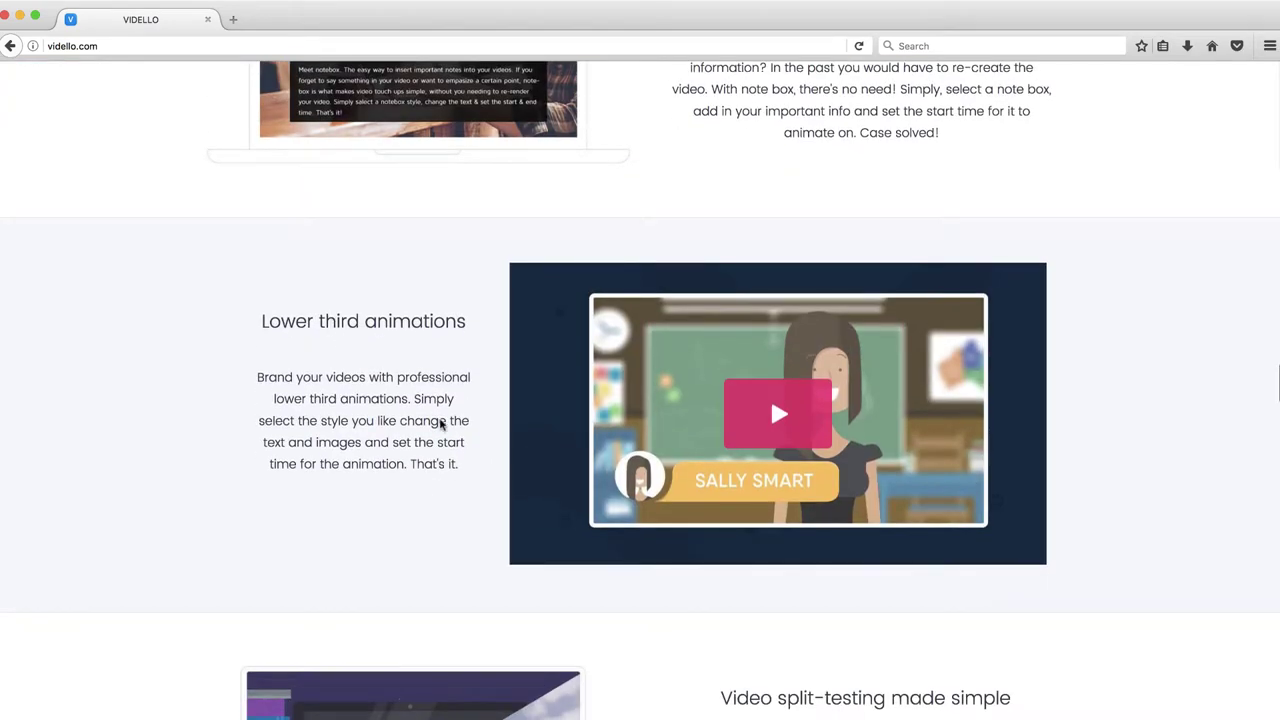
{"action": "scroll", "coordinate": [751, 569], "scroll_direction": "down", "scroll_amount": 5}
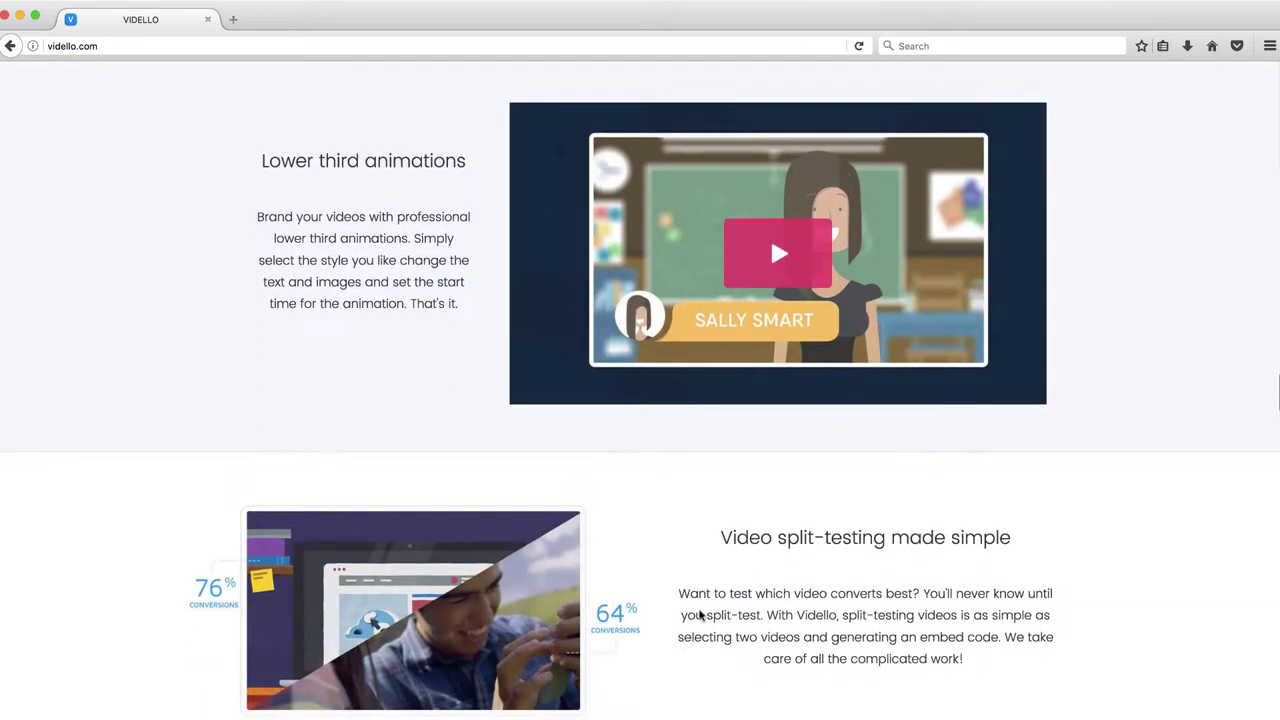
{"action": "scroll", "coordinate": [680, 643], "scroll_direction": "up", "scroll_amount": 4}
{"action": "scroll", "coordinate": [714, 370], "scroll_direction": "up", "scroll_amount": 15}
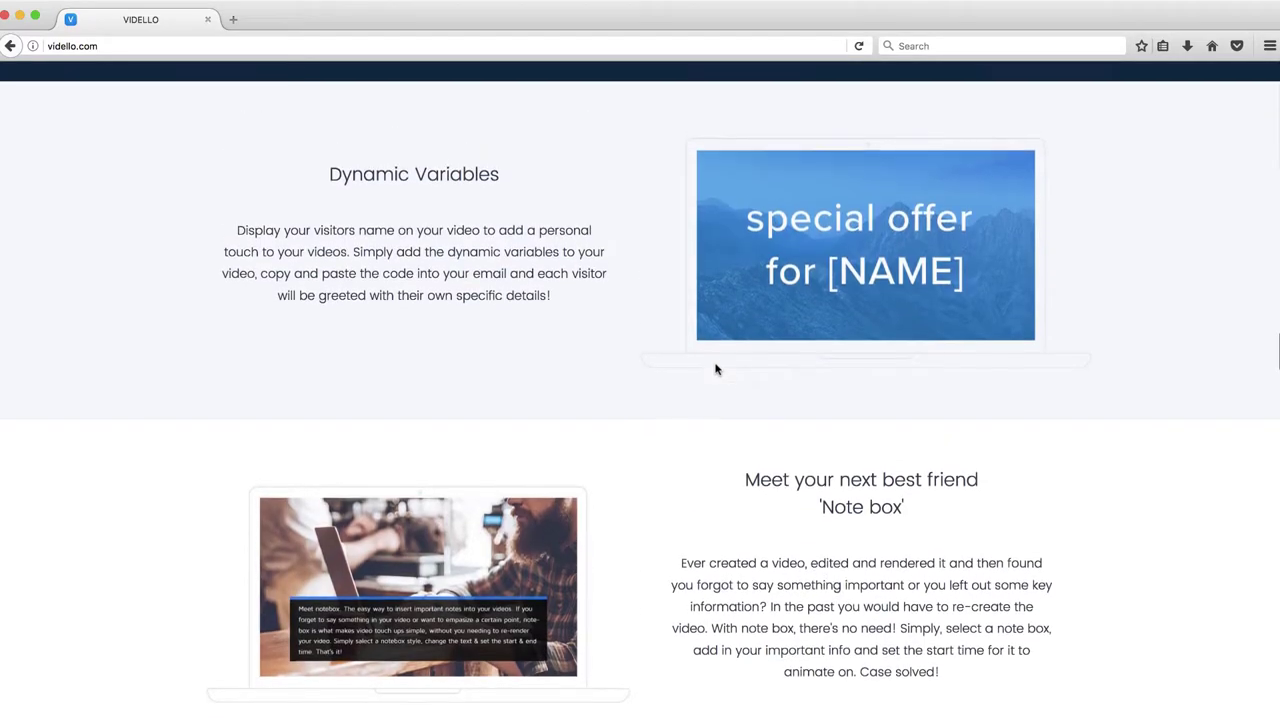
{"action": "scroll", "coordinate": [715, 369], "scroll_direction": "down", "scroll_amount": 10}
{"action": "scroll", "coordinate": [715, 369], "scroll_direction": "up", "scroll_amount": 3}
{"action": "scroll", "coordinate": [715, 369], "scroll_direction": "down", "scroll_amount": 10}
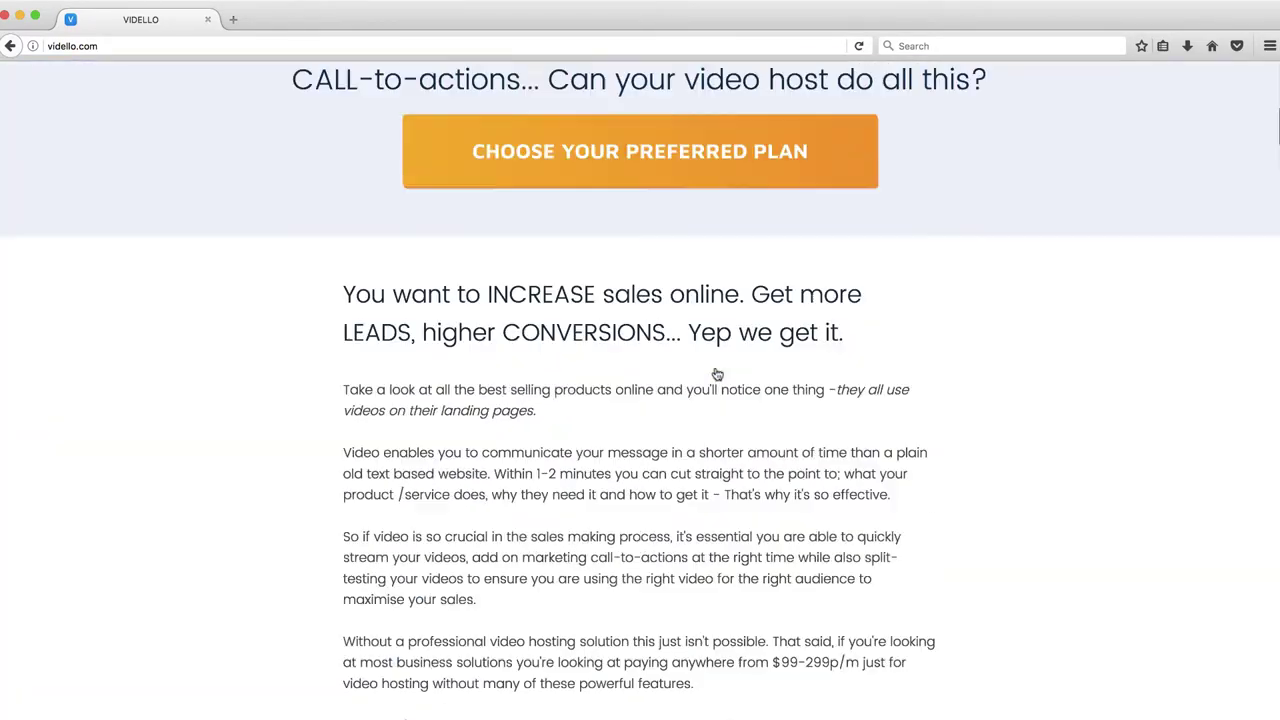
{"action": "scroll", "coordinate": [716, 373], "scroll_direction": "up", "scroll_amount": 5}
{"action": "scroll", "coordinate": [717, 373], "scroll_direction": "up", "scroll_amount": 5}
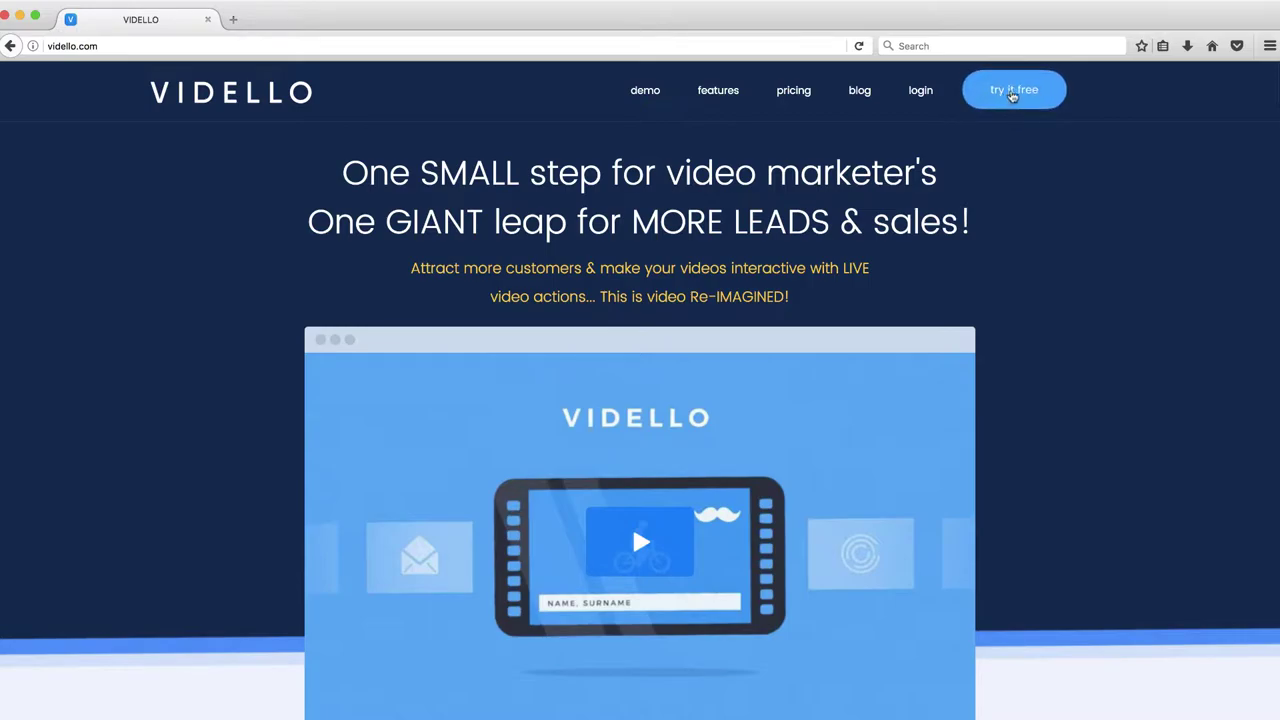
{"action": "scroll", "coordinate": [1012, 97], "scroll_direction": "down", "scroll_amount": 5}
{"action": "scroll", "coordinate": [1010, 97], "scroll_direction": "down", "scroll_amount": 10}
{"action": "scroll", "coordinate": [928, 350], "scroll_direction": "down", "scroll_amount": 15}
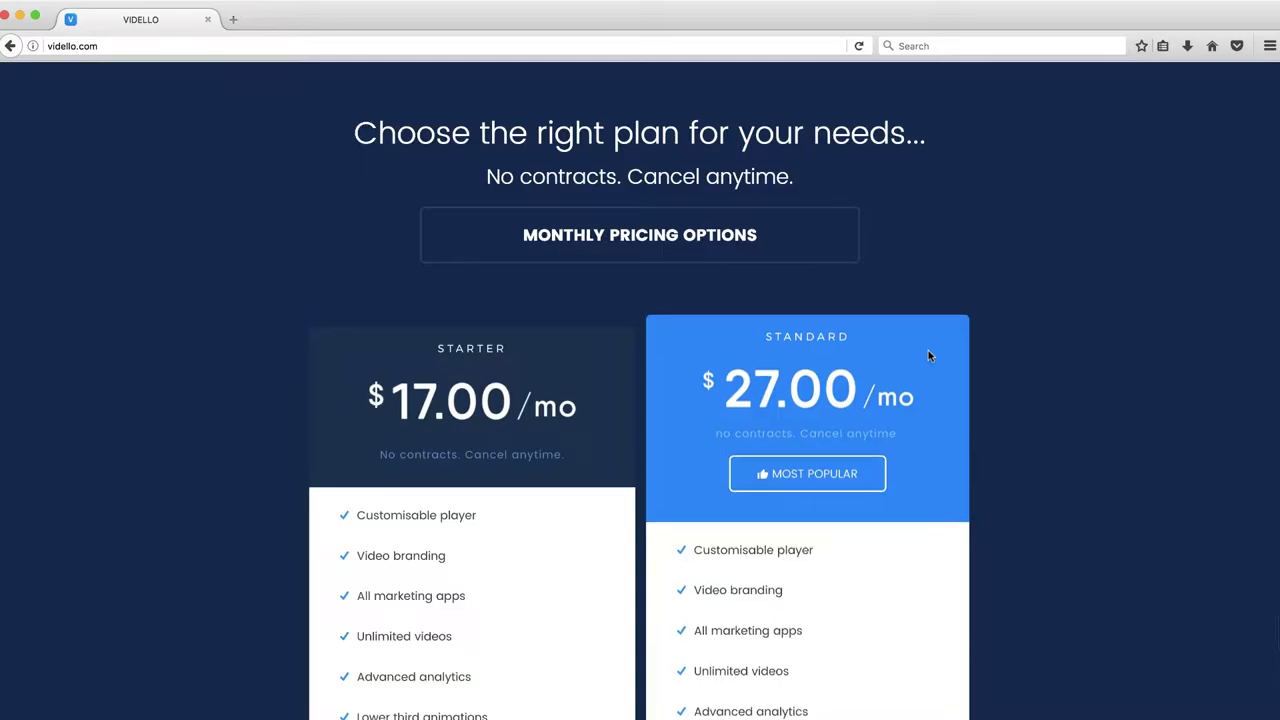
{"action": "scroll", "coordinate": [928, 350], "scroll_direction": "down", "scroll_amount": 10}
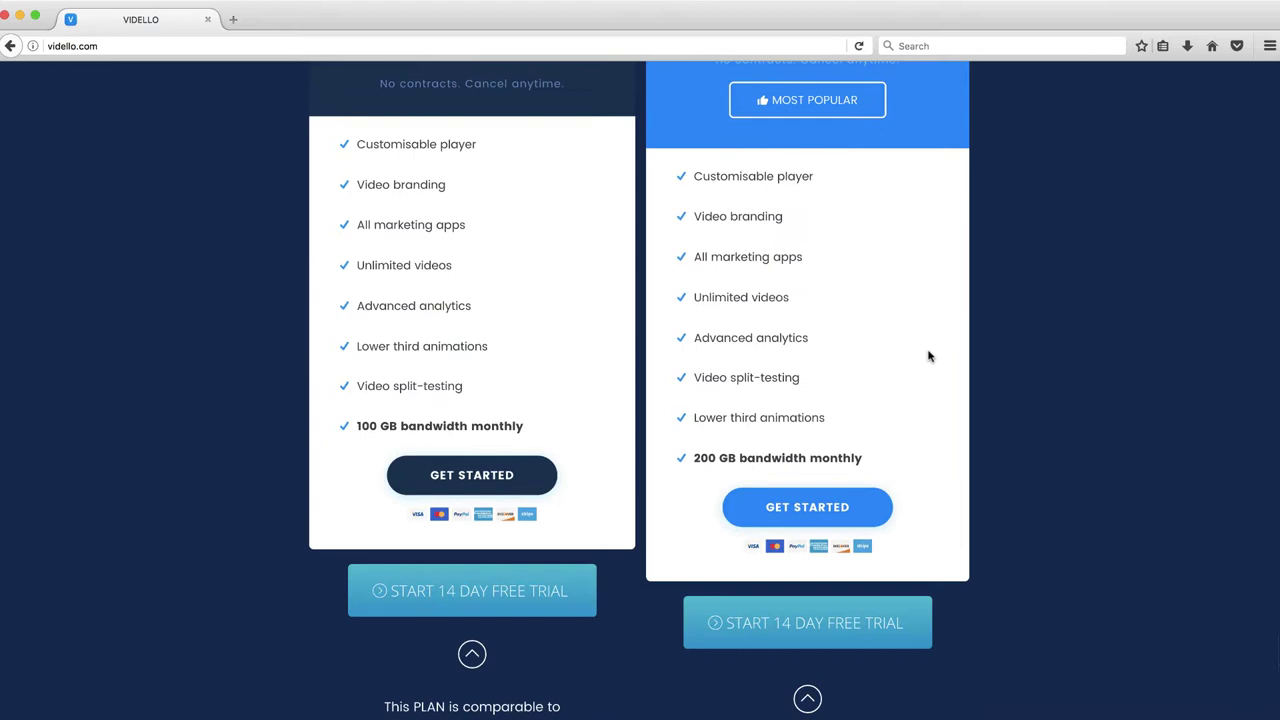
Start the Starter plan's 14-day free trial and enter the buyer's first name, last name and e-mail
{"action": "left_click", "coordinate": [457, 505]}
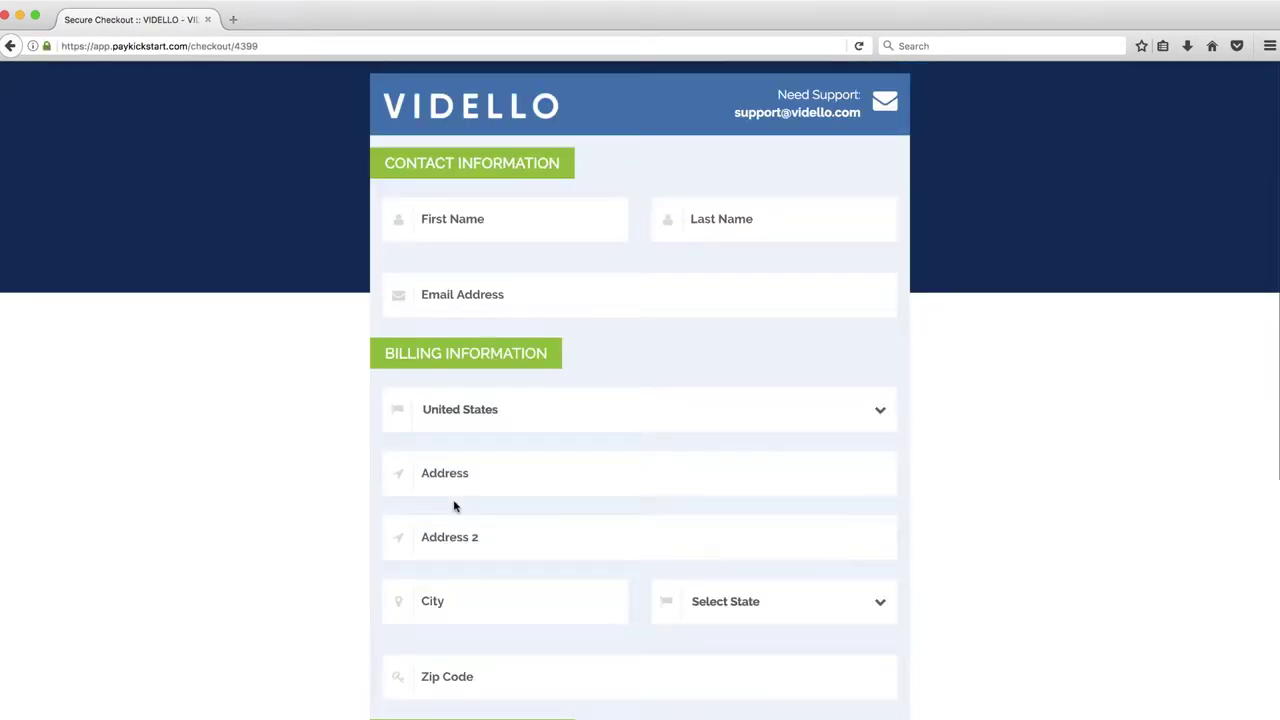
{"action": "left_click", "coordinate": [492, 222]}
{"action": "key", "text": "Tab"}
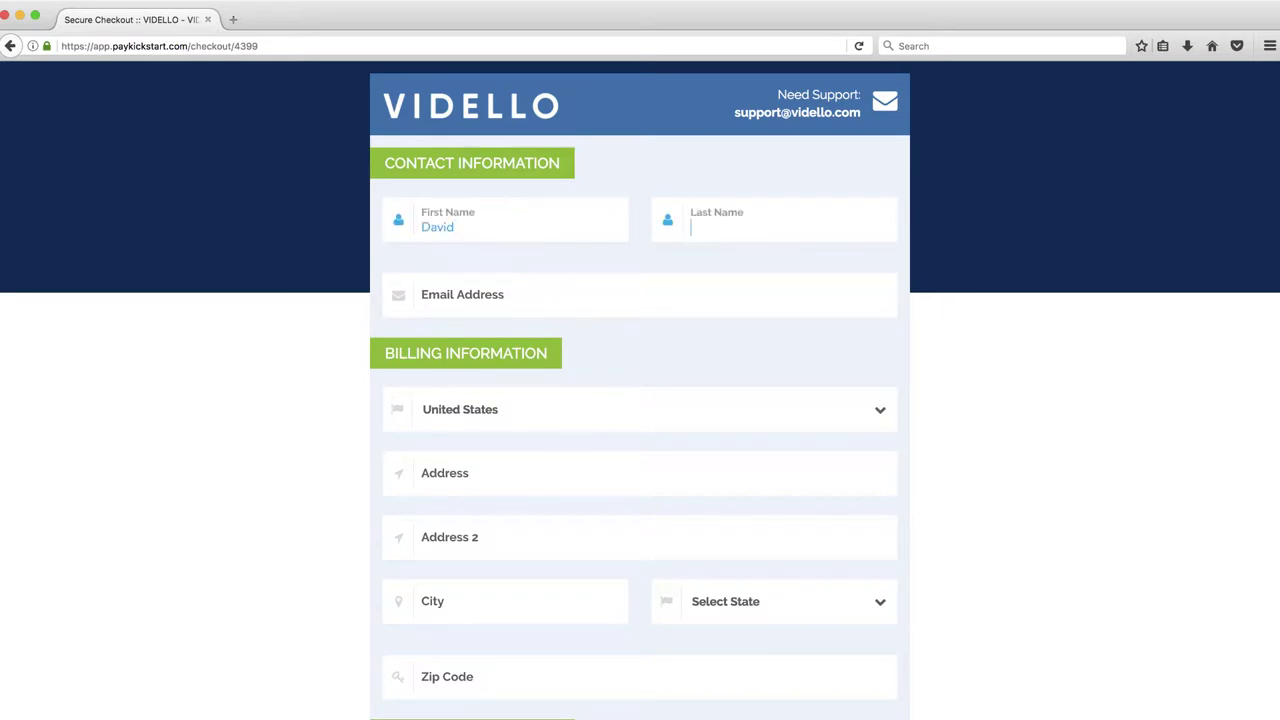
{"action": "key", "text": "Tab"}
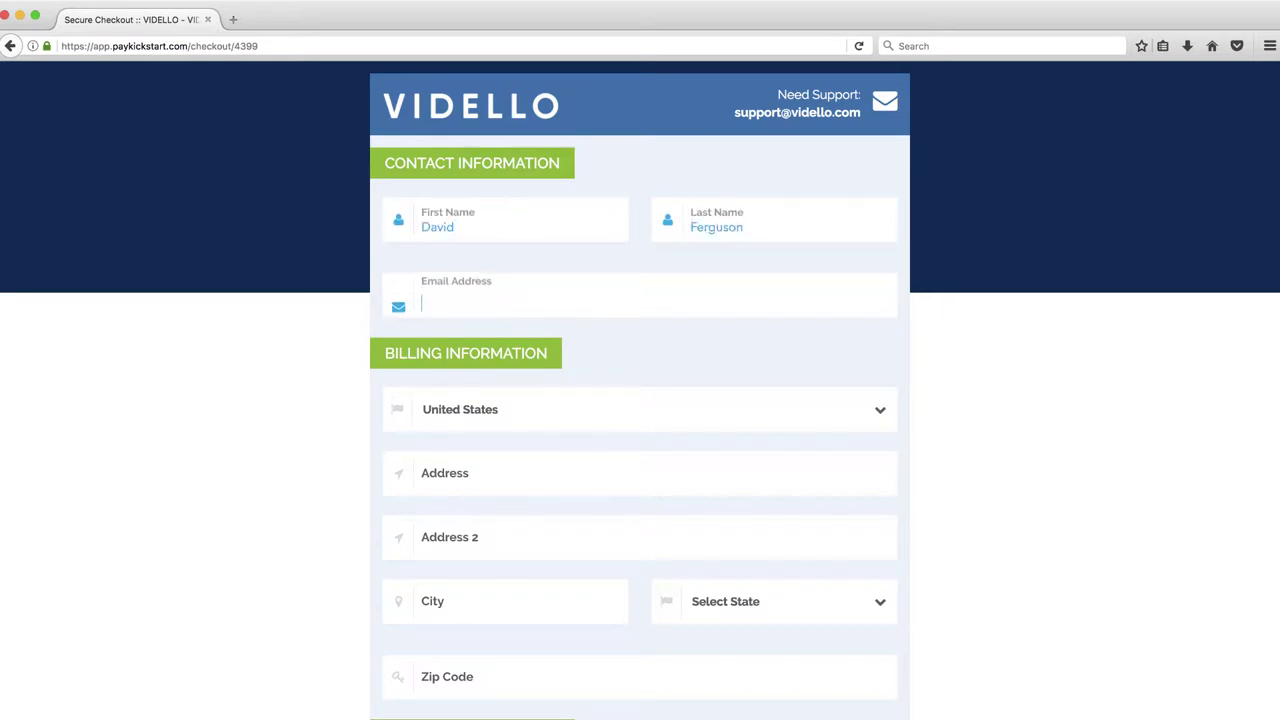
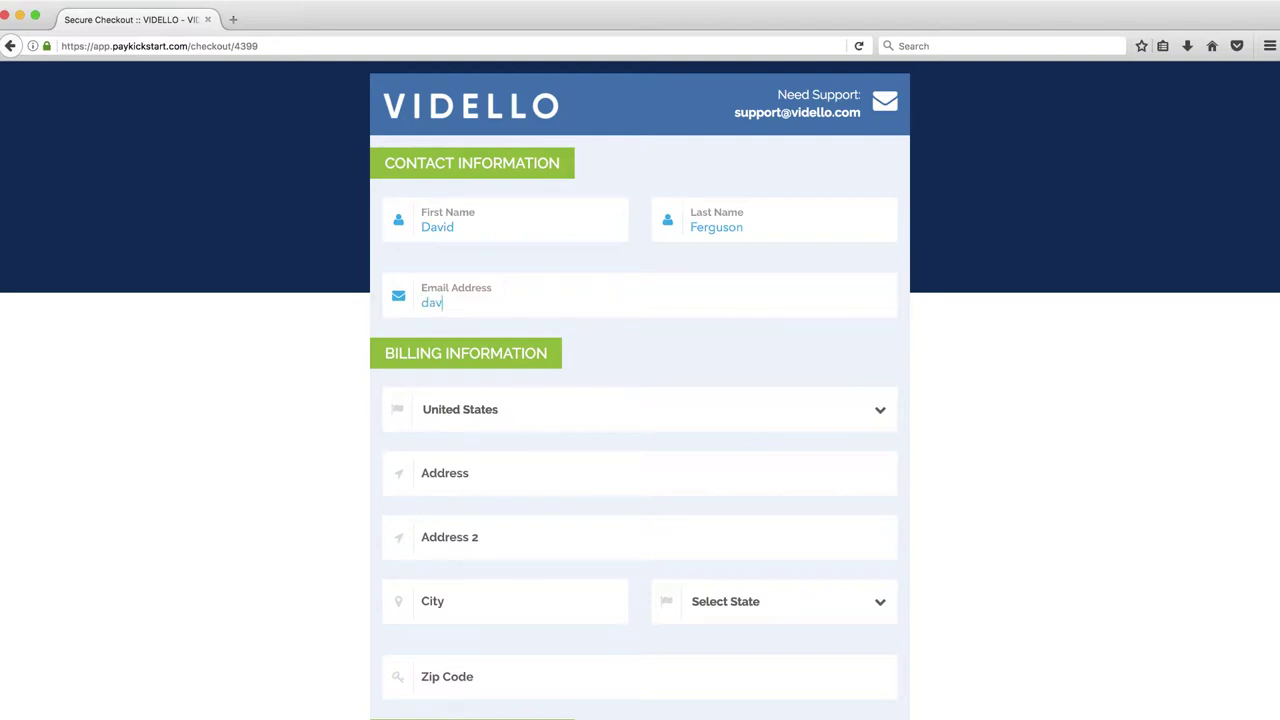
Keep United States as billing country and fill in the street address and city
{"action": "scroll", "coordinate": [580, 420], "scroll_direction": "down", "scroll_amount": 1}
{"action": "left_click", "coordinate": [585, 389]}
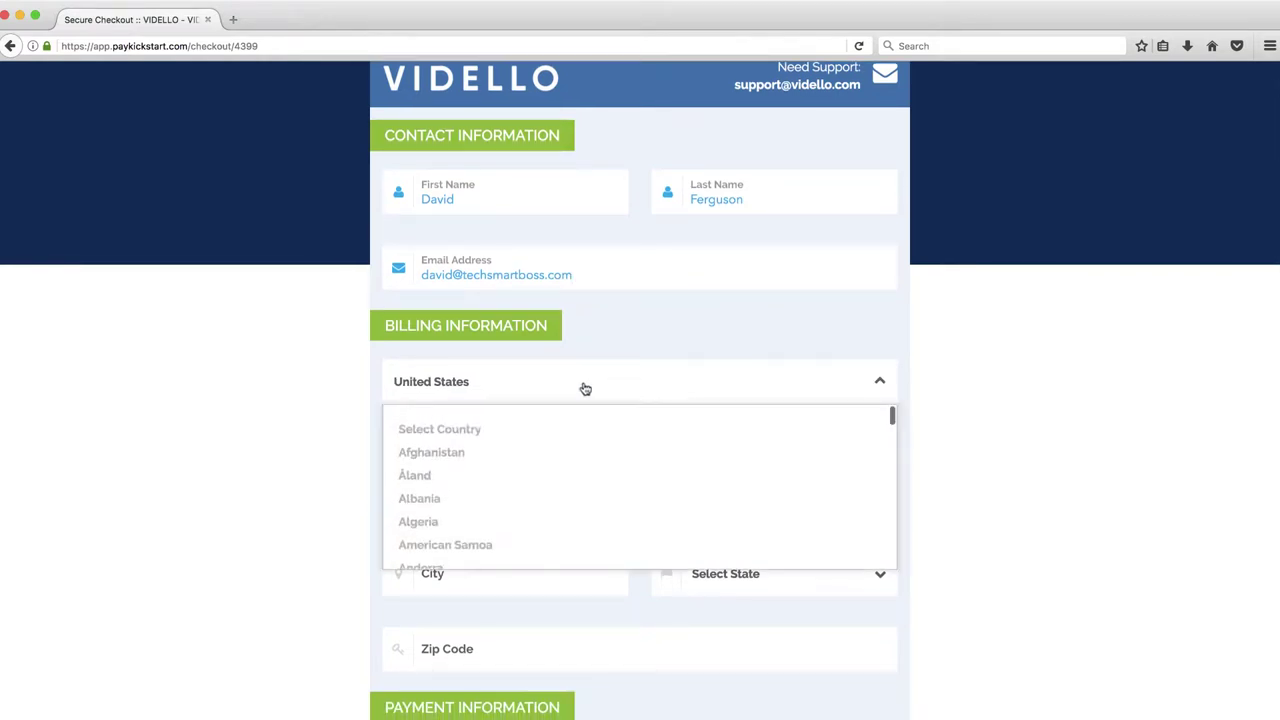
{"action": "left_click", "coordinate": [582, 388]}
{"action": "left_click", "coordinate": [540, 448]}
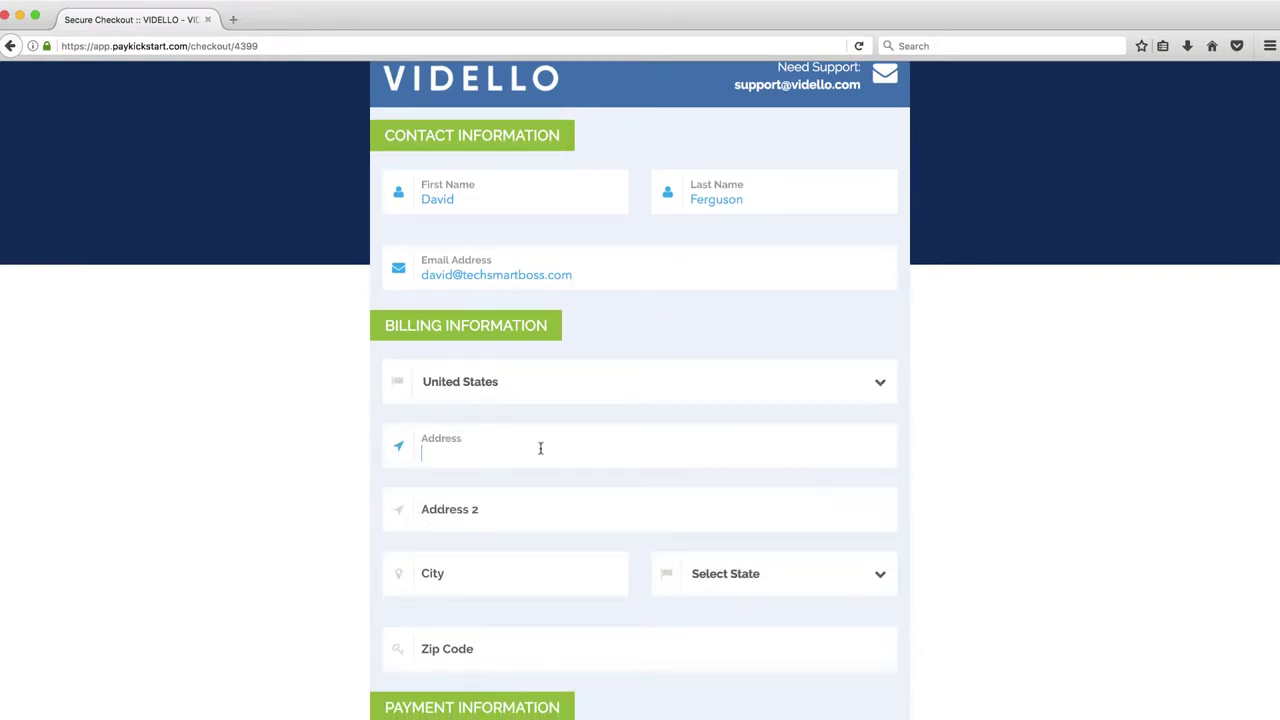
{"action": "type", "text": "123 Main Street"}
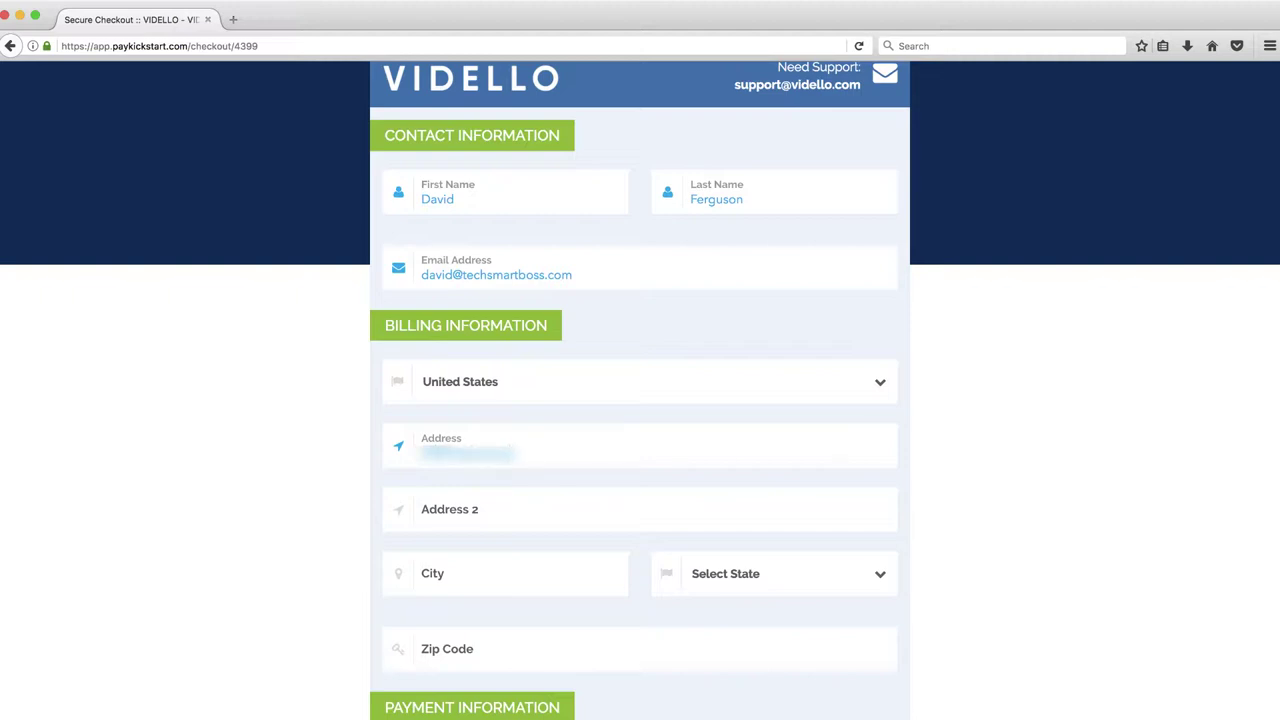
{"action": "left_click", "coordinate": [519, 575]}
{"action": "type", "text": "Homestead"}
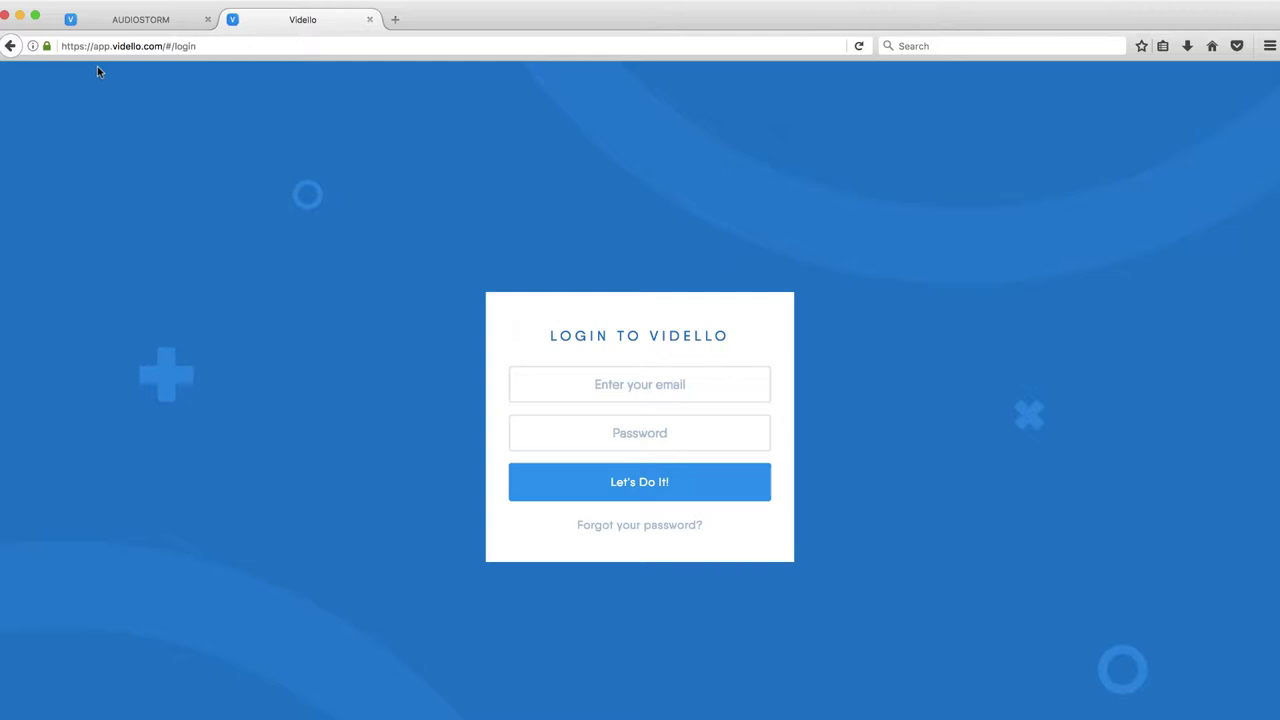
Log in with the account e-mail and pasted password, declining the browser's save-login prompt
{"action": "left_click", "coordinate": [543, 380]}
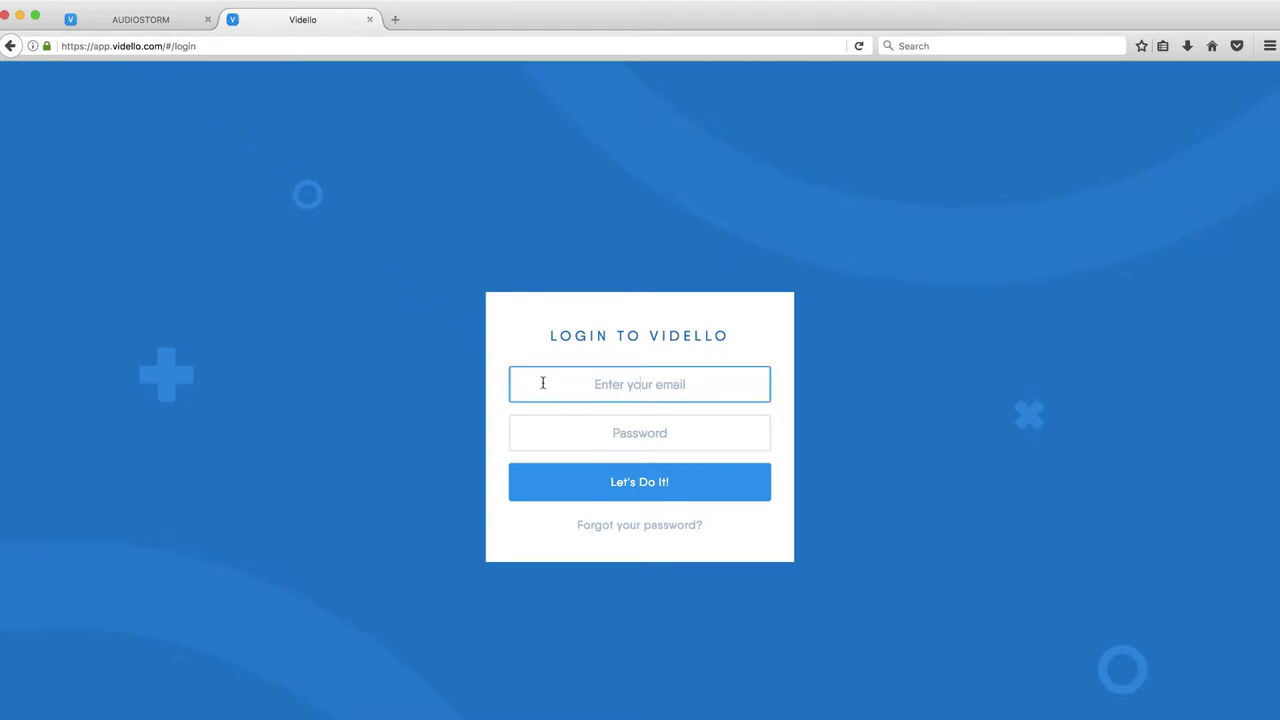
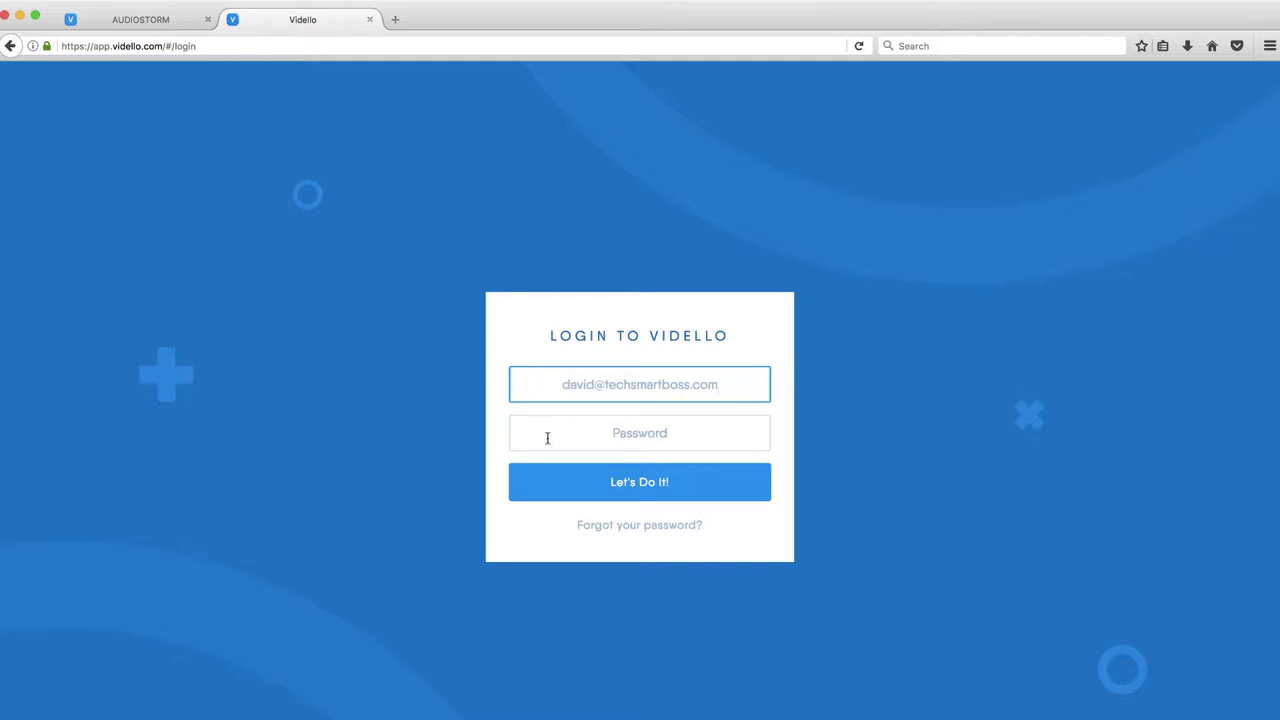
{"action": "left_click", "coordinate": [567, 431]}
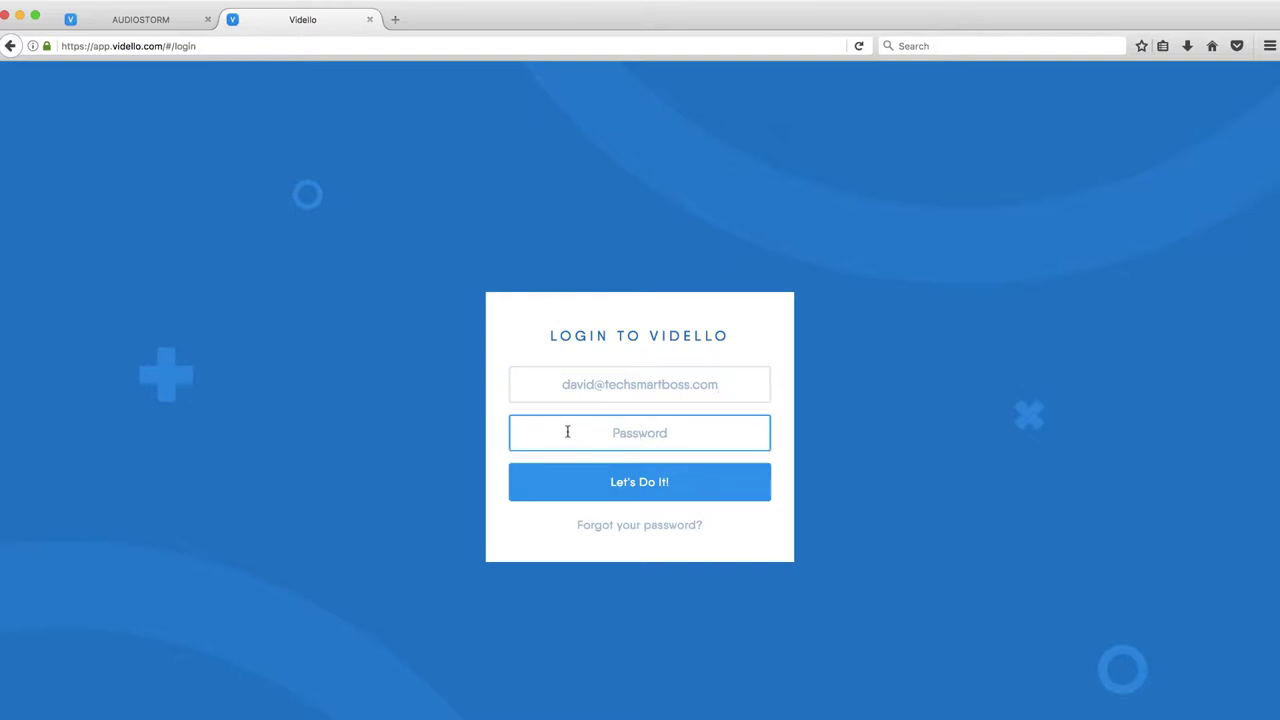
{"action": "key", "text": "super+v"}
{"action": "left_click", "coordinate": [627, 478]}
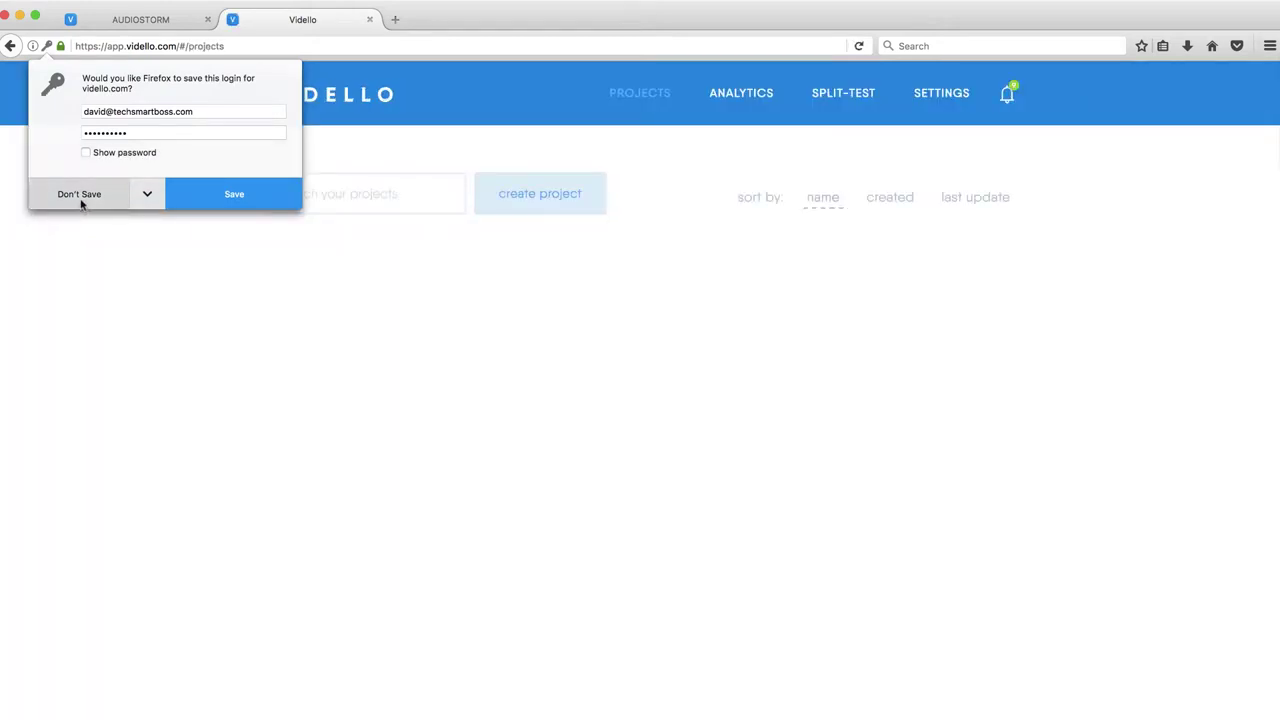
{"action": "left_click", "coordinate": [82, 200]}
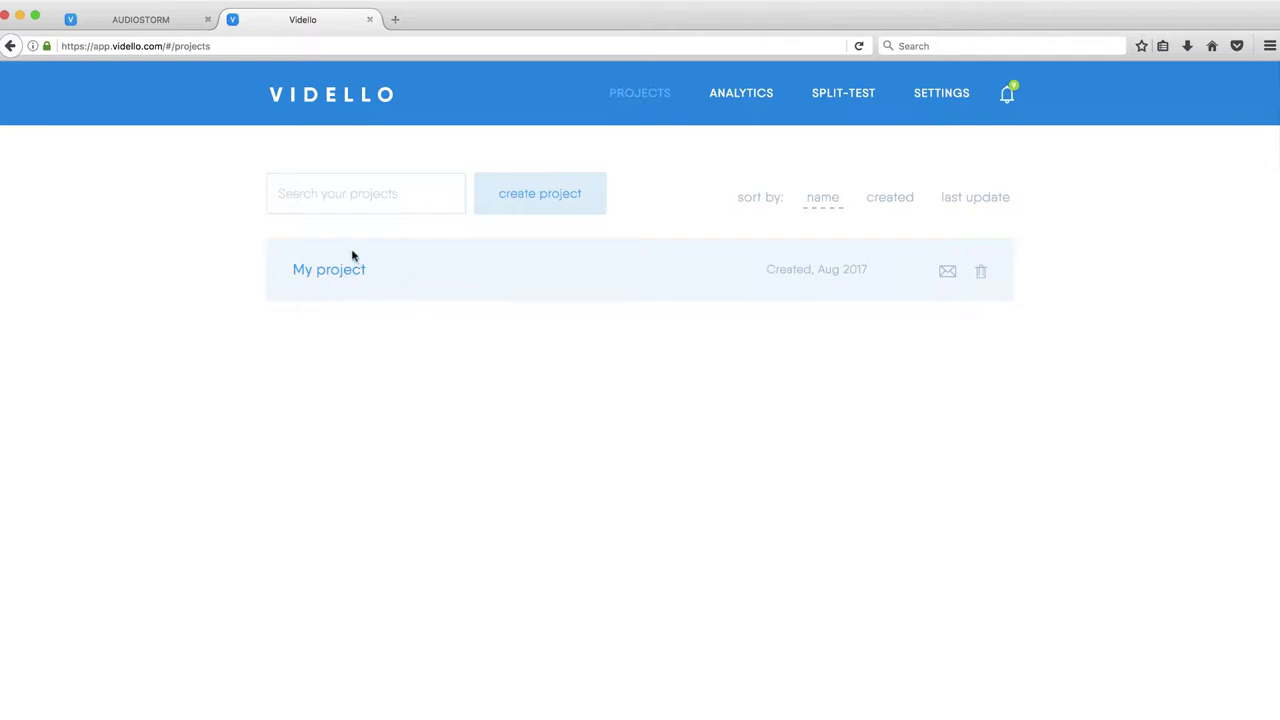
View Analytics Main stats for My project, then go to the Split-Test page
{"action": "mouse_move", "coordinate": [715, 130]}
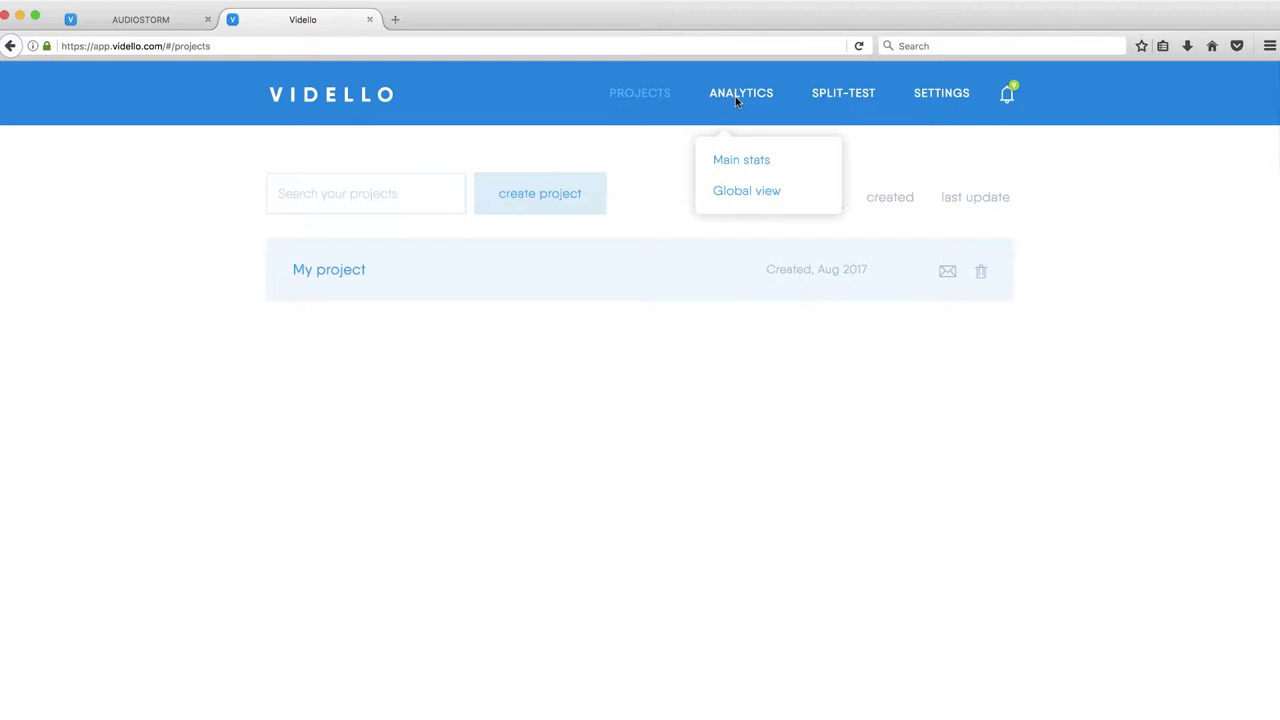
{"action": "left_click", "coordinate": [741, 161]}
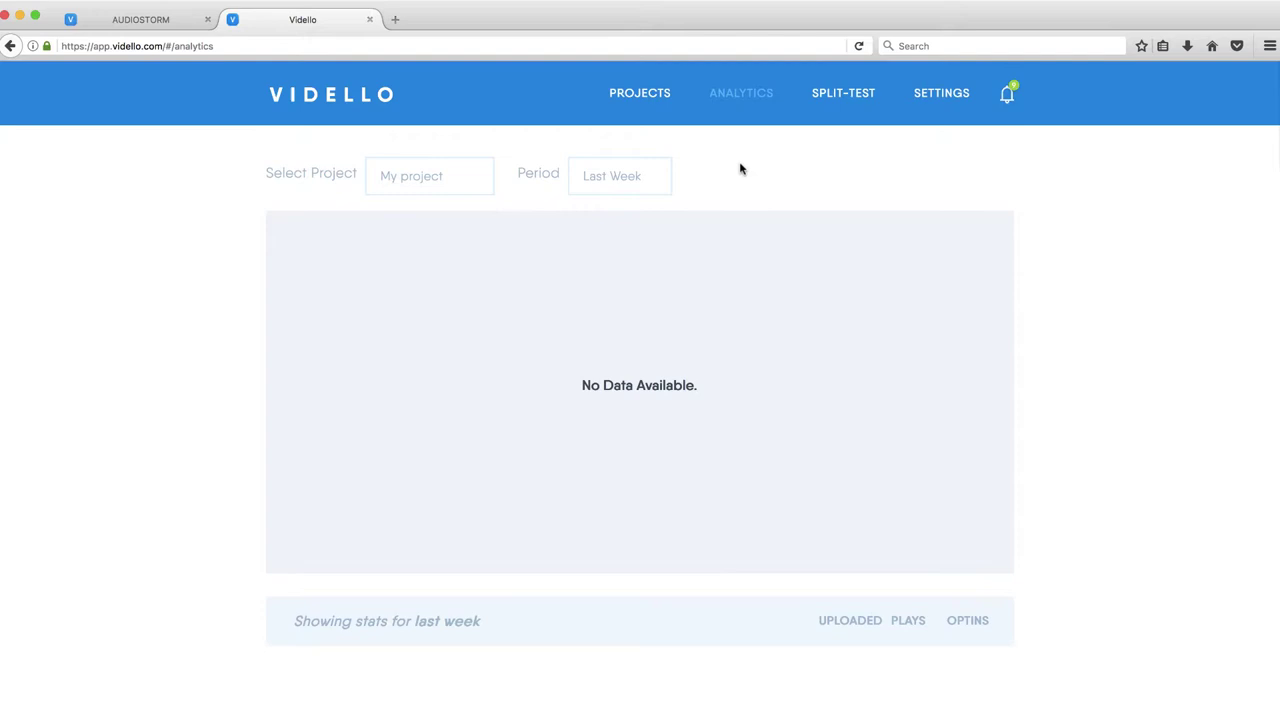
{"action": "left_click", "coordinate": [843, 96]}
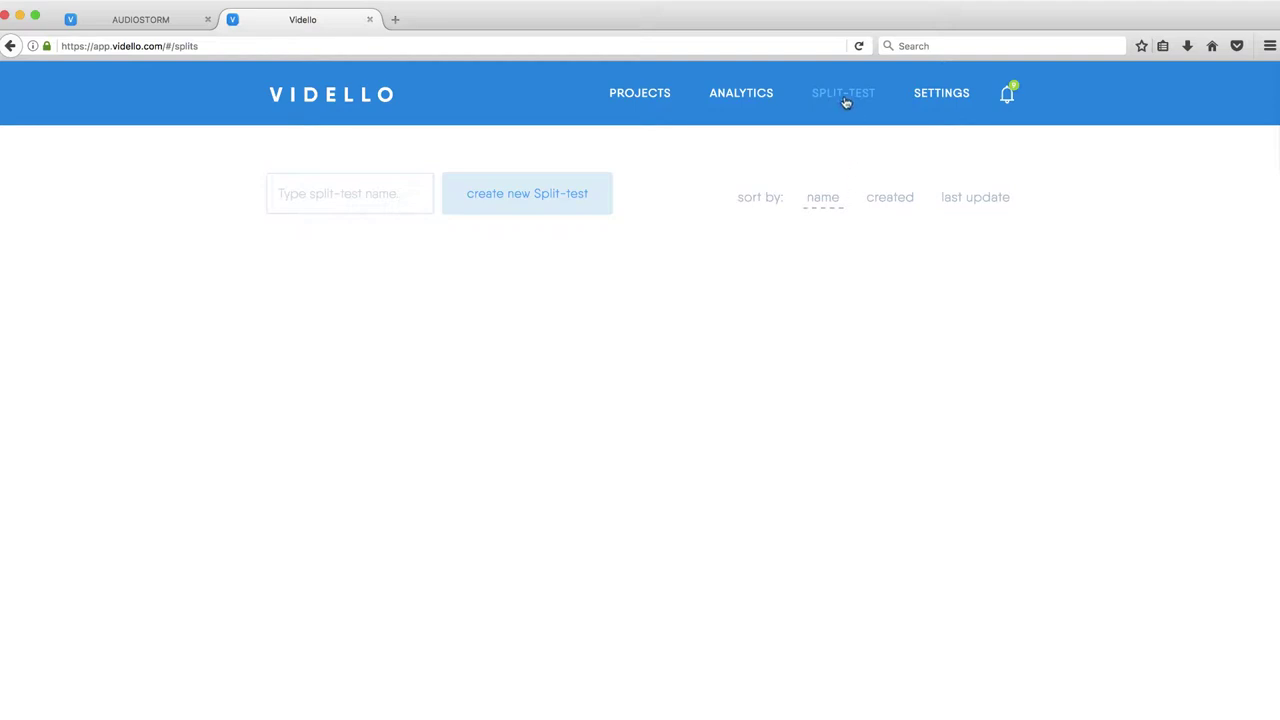
{"action": "mouse_move", "coordinate": [940, 101]}
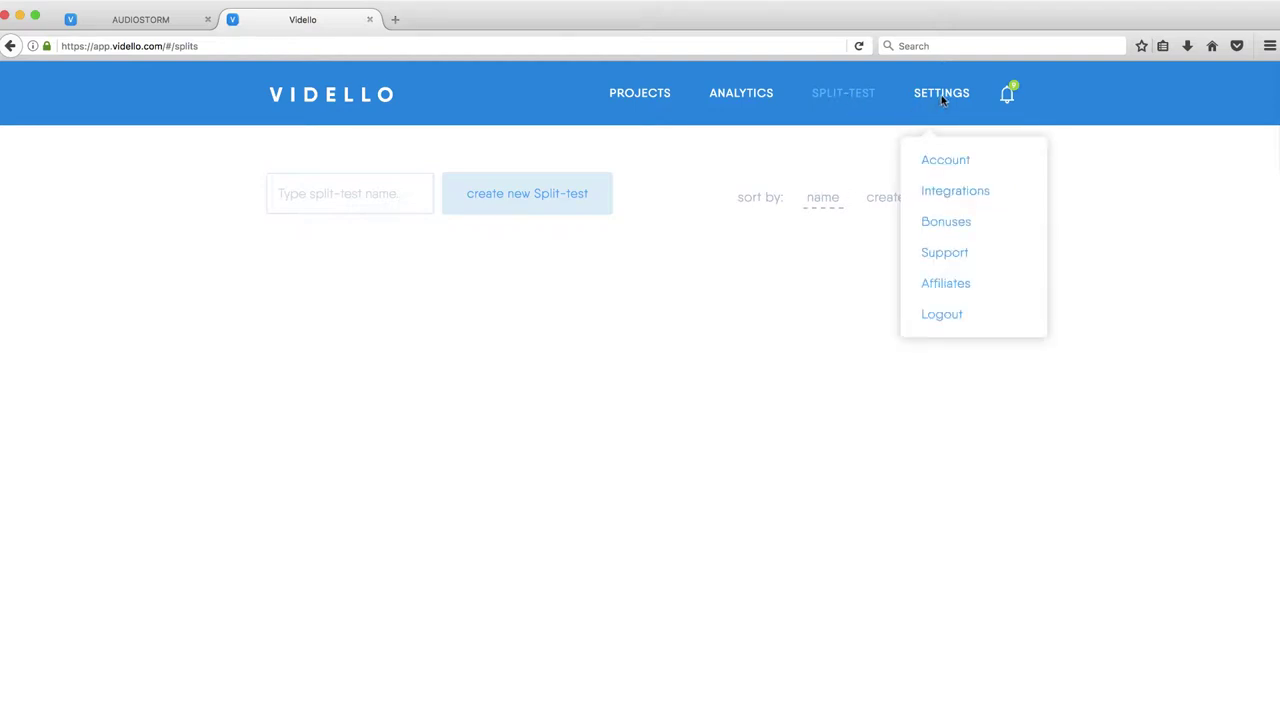
Open the Settings Integrations page to review available email integrations
{"action": "left_click", "coordinate": [955, 193]}
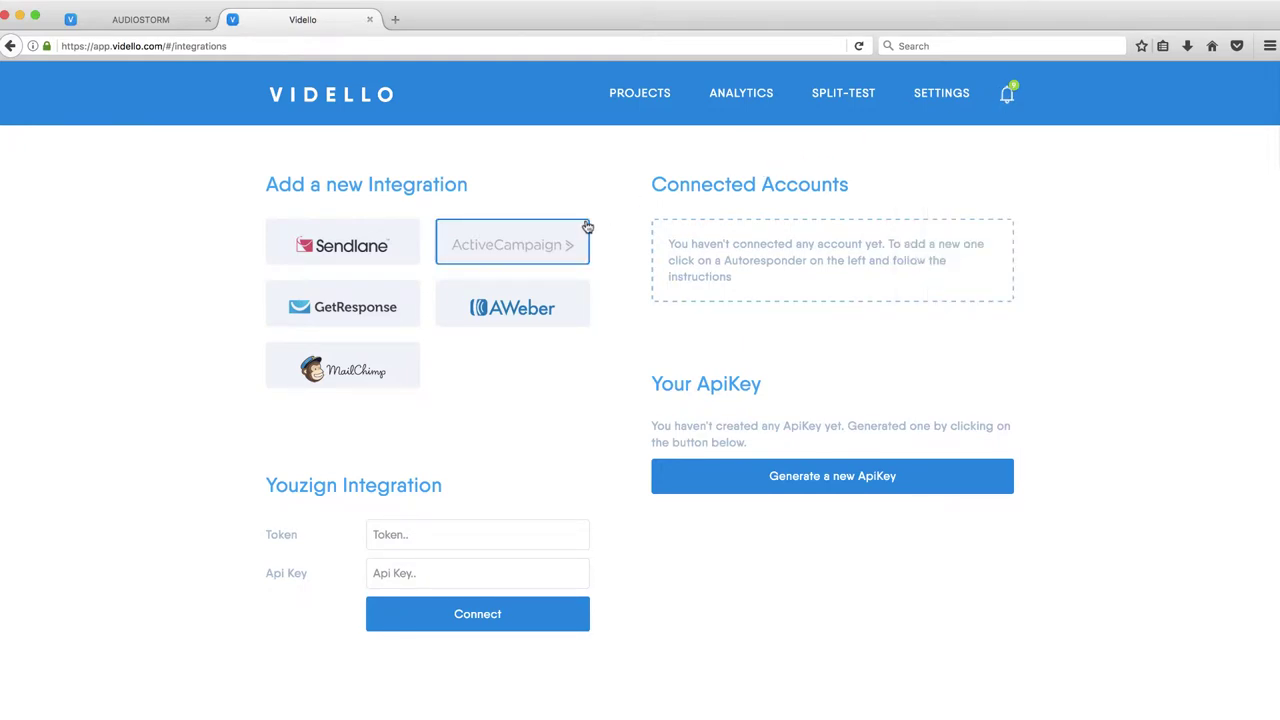
Open the update log from the notification bell
{"action": "left_click", "coordinate": [1009, 97]}
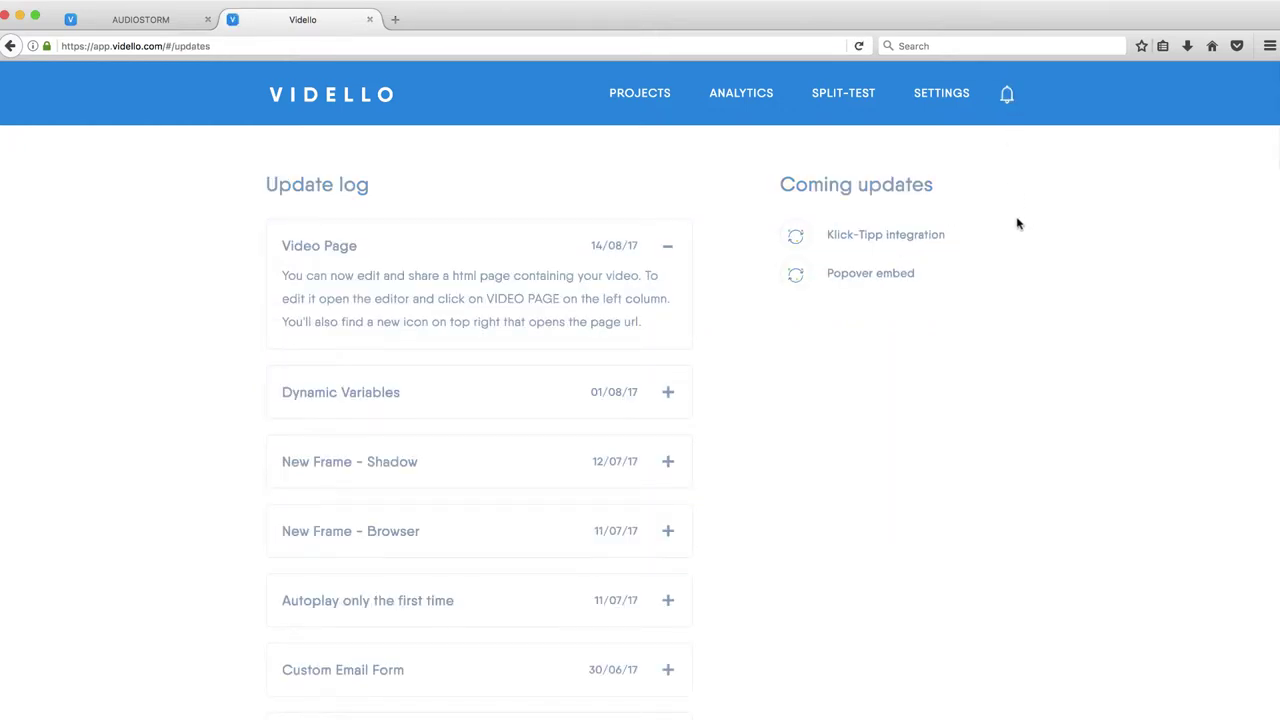
Open My project from the projects list and upload 9-min-Yurbi-Overview.mp4
{"action": "scroll", "coordinate": [1018, 224], "scroll_direction": "down", "scroll_amount": 10}
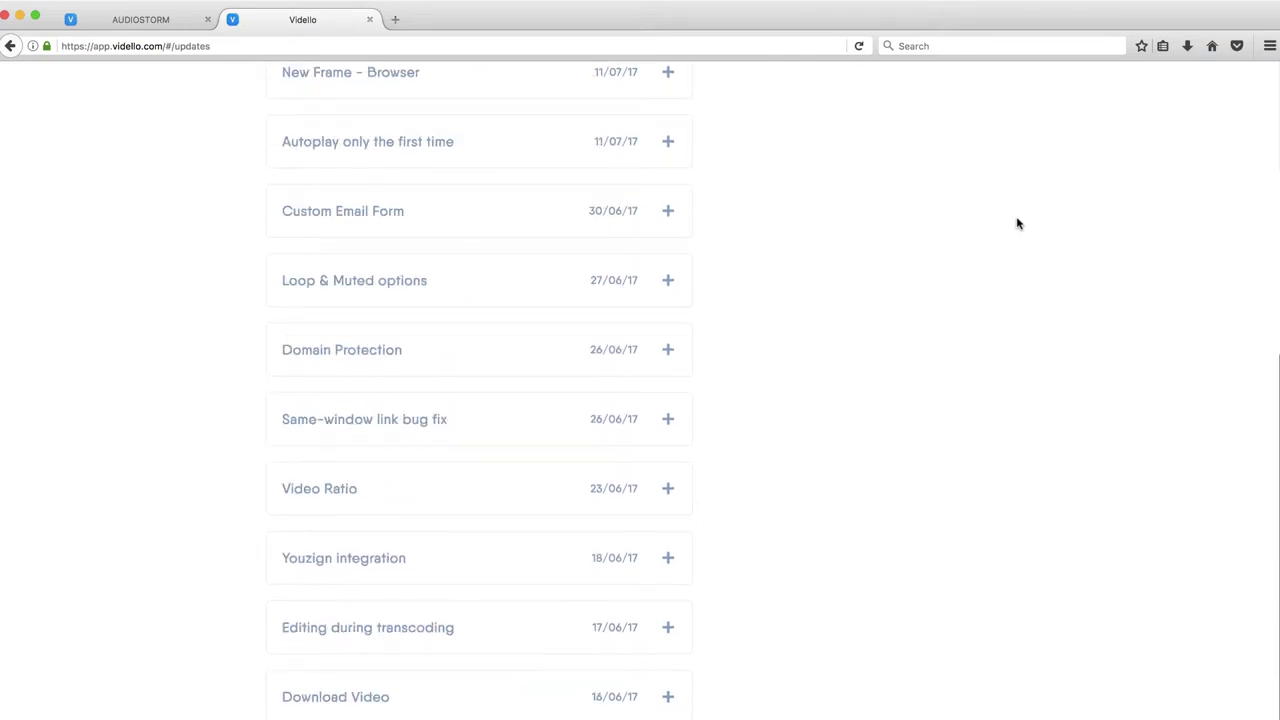
{"action": "scroll", "coordinate": [1018, 224], "scroll_direction": "up", "scroll_amount": 10}
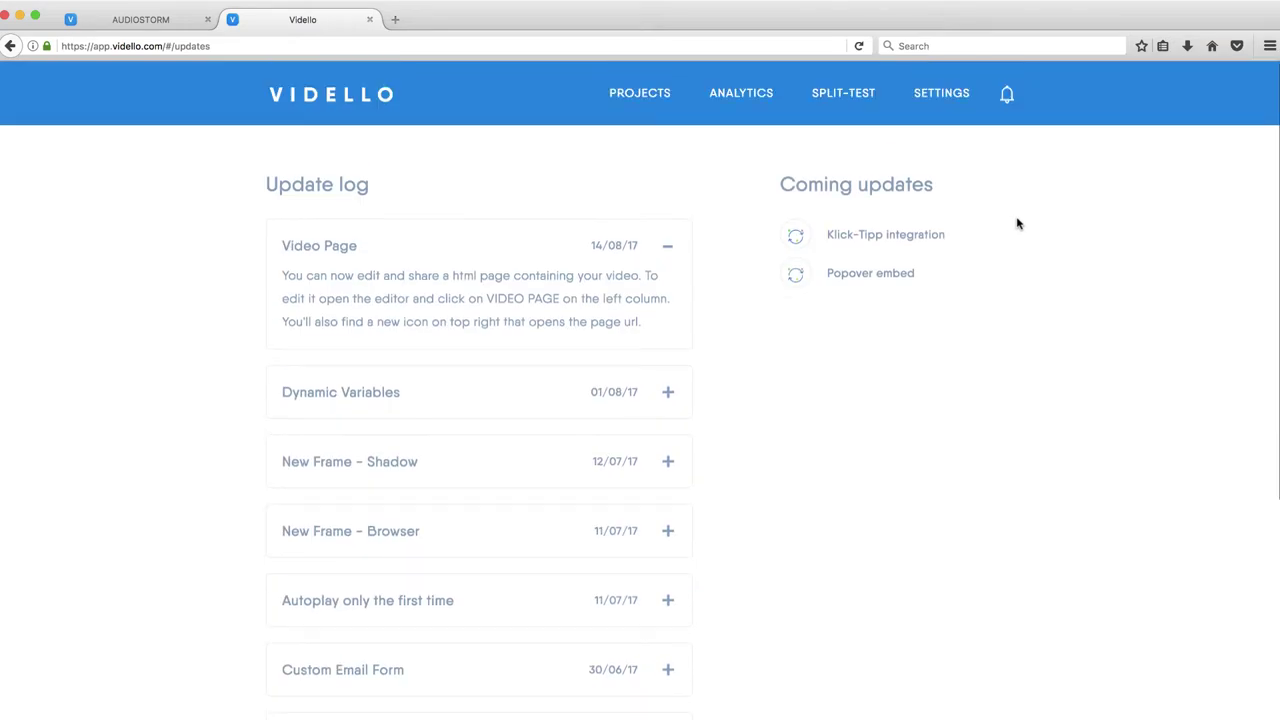
{"action": "left_click", "coordinate": [655, 93]}
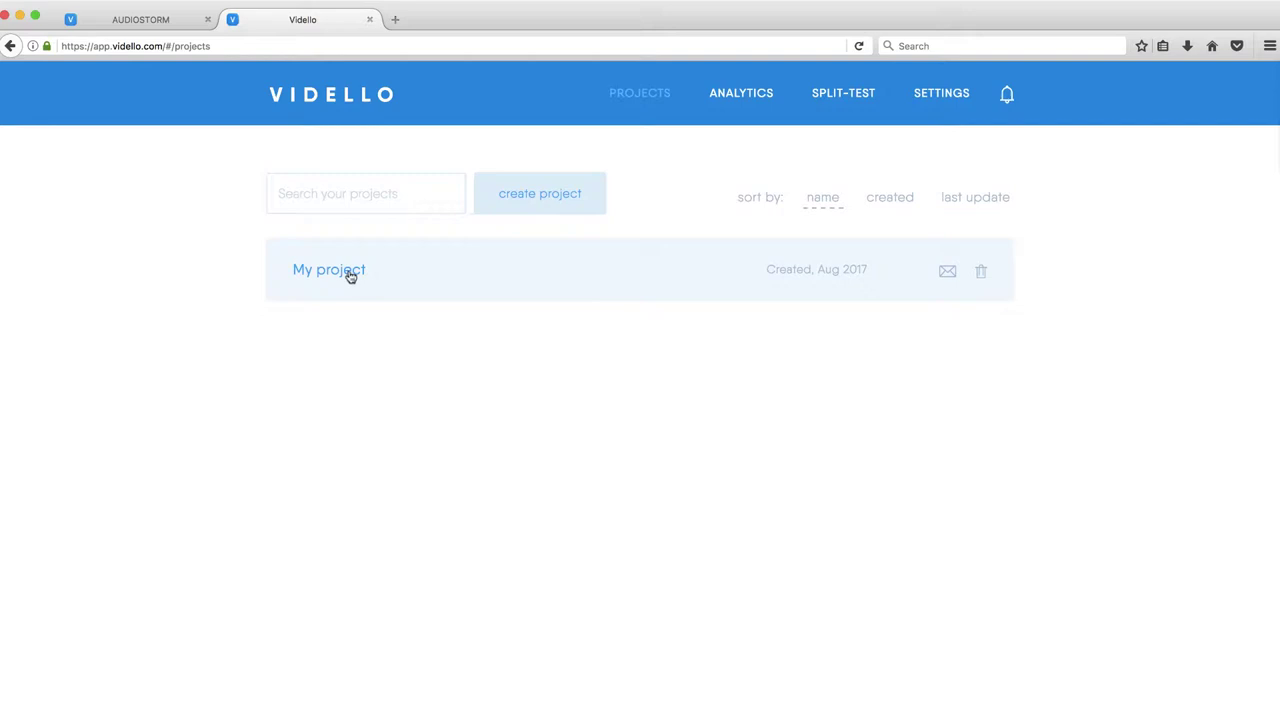
{"action": "left_click", "coordinate": [349, 276]}
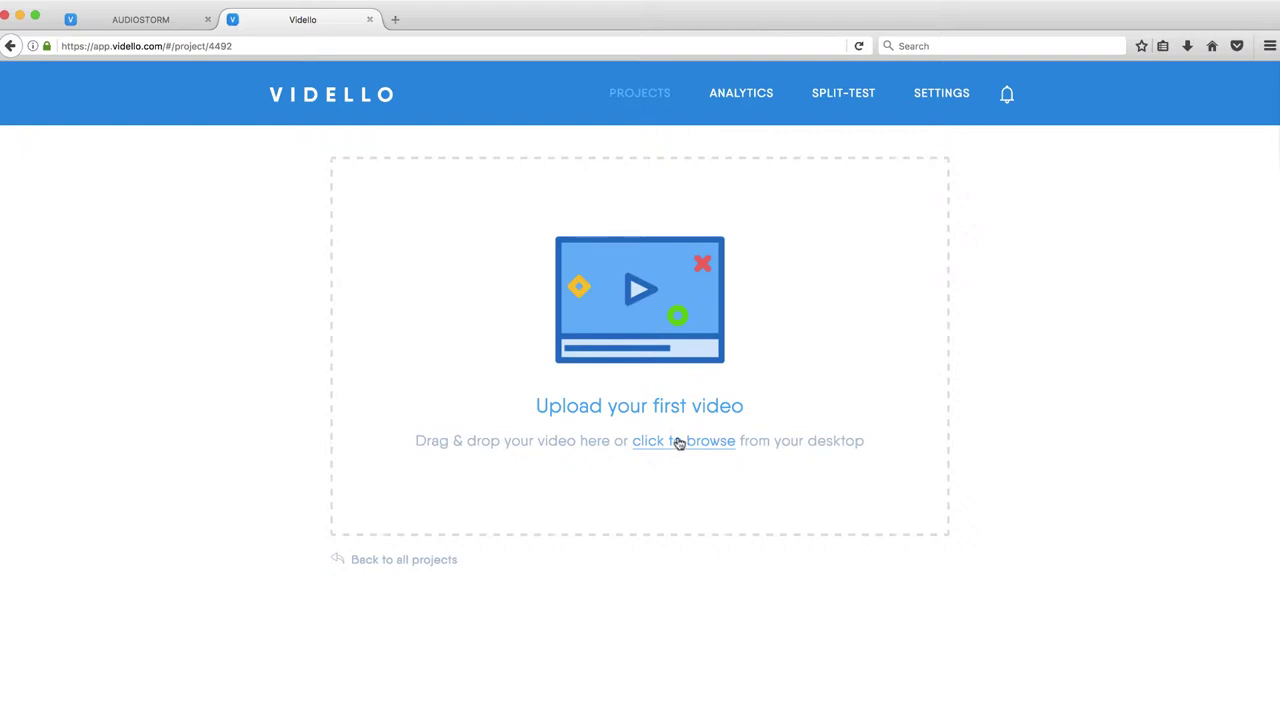
{"action": "left_click", "coordinate": [685, 450]}
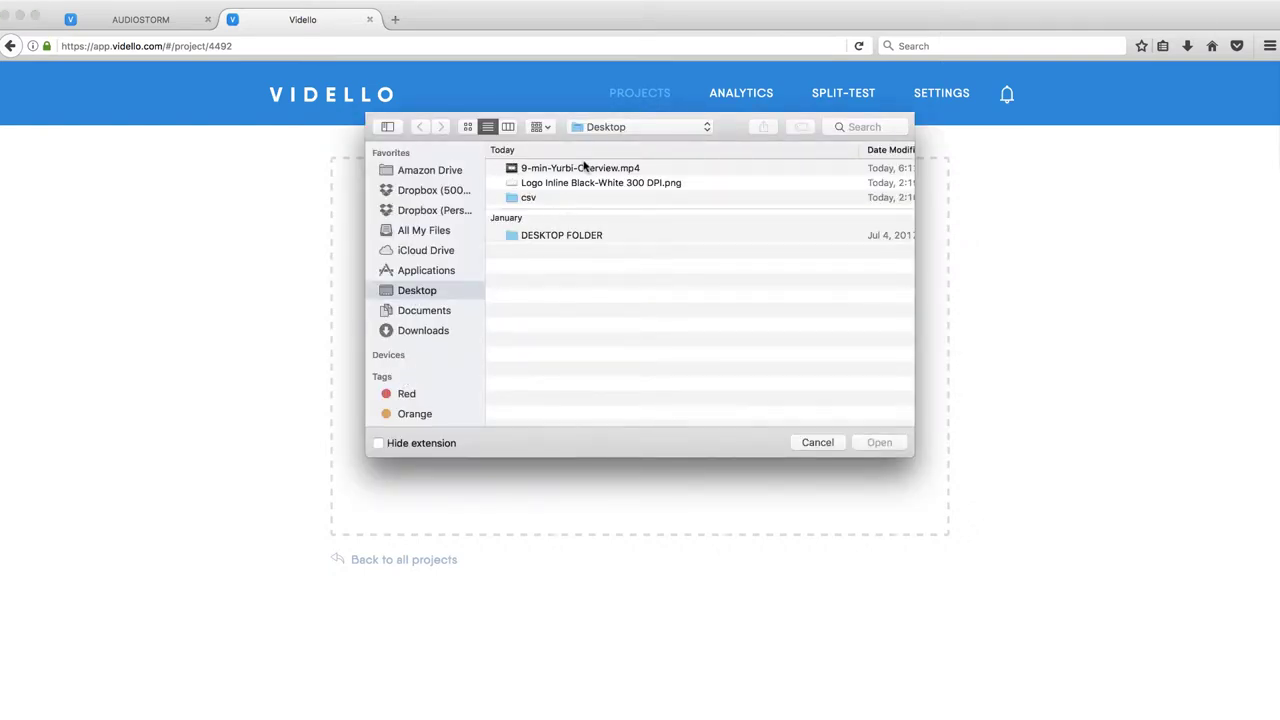
{"action": "double_click", "coordinate": [578, 168]}
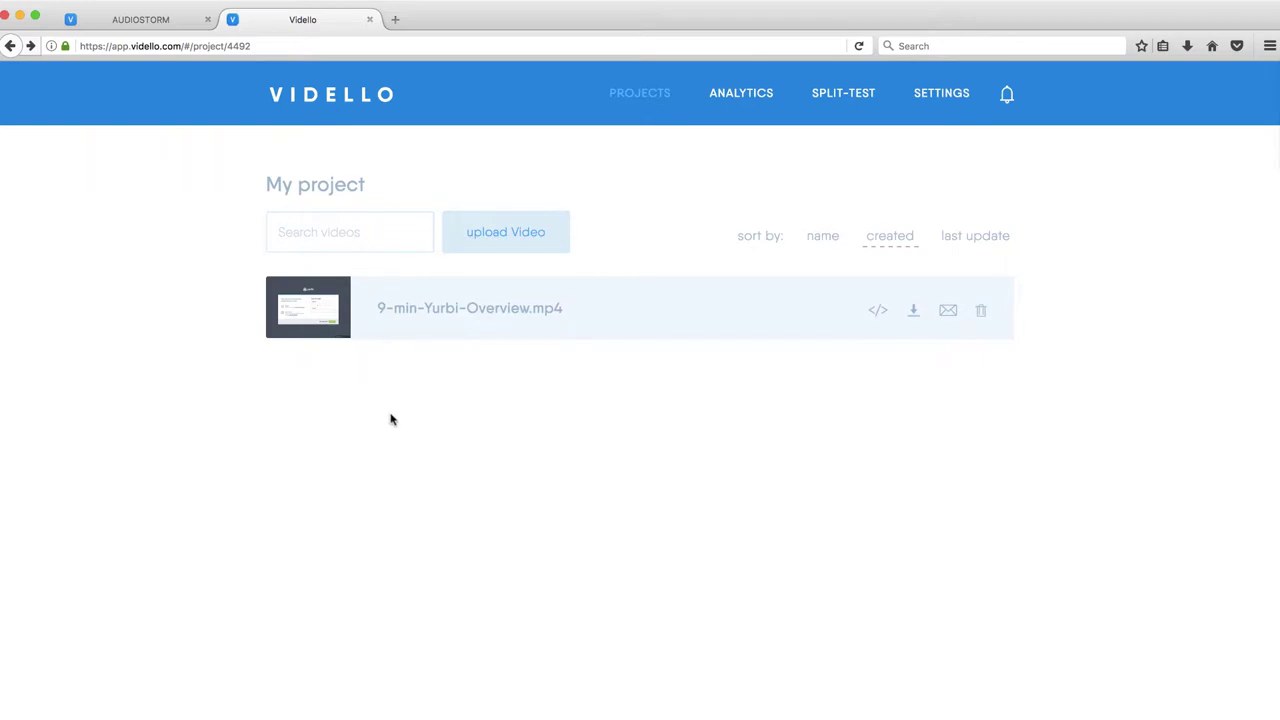
Open the Yurbi video in the editor and set the player colour to #0f62fd under Appearance
{"action": "left_click", "coordinate": [307, 314]}
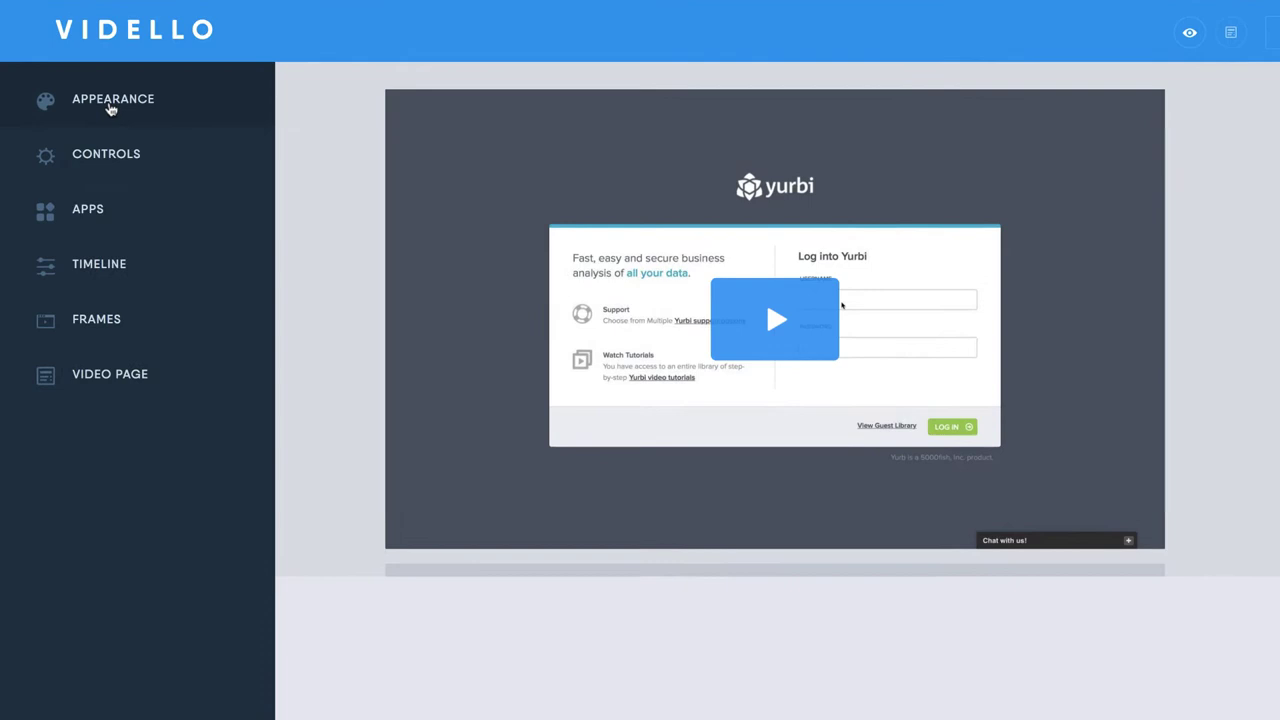
{"action": "left_click", "coordinate": [110, 105]}
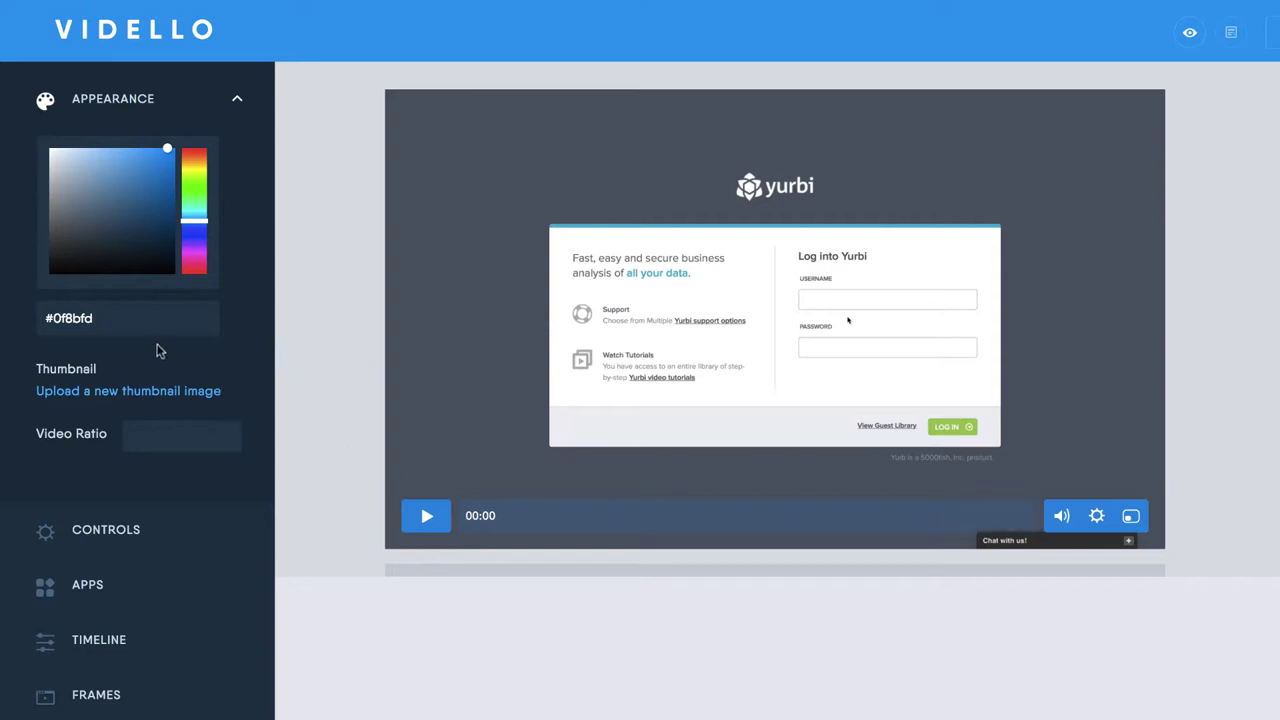
{"action": "left_click_drag", "start_coordinate": [196, 231], "coordinate": [197, 231]}
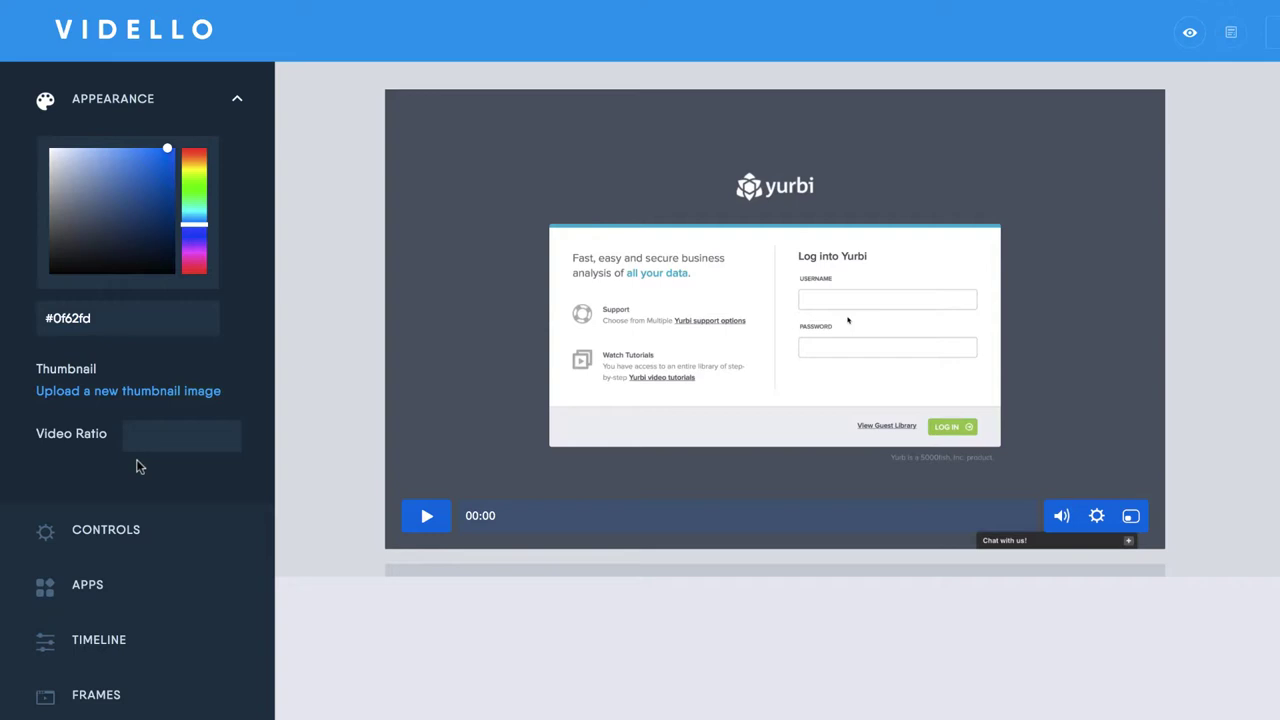
In Controls, toggle the volume and fullscreen buttons off and back on
{"action": "left_click", "coordinate": [114, 532]}
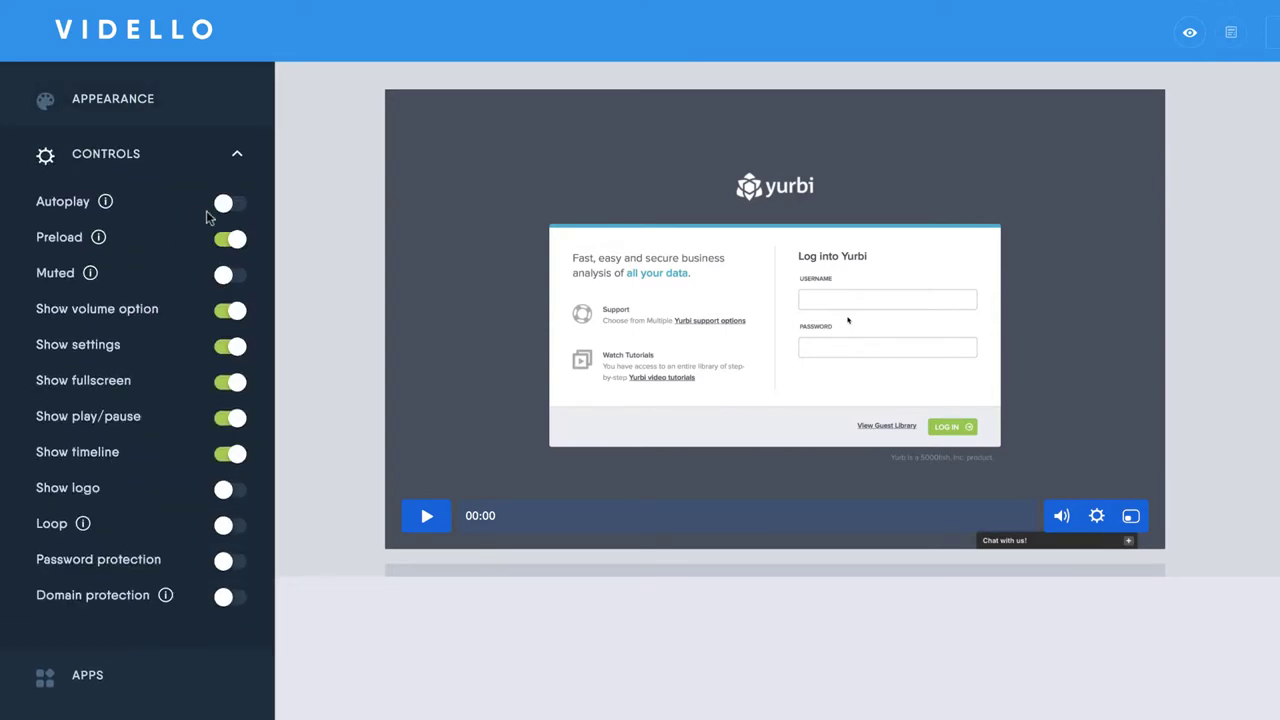
{"action": "left_click", "coordinate": [224, 314]}
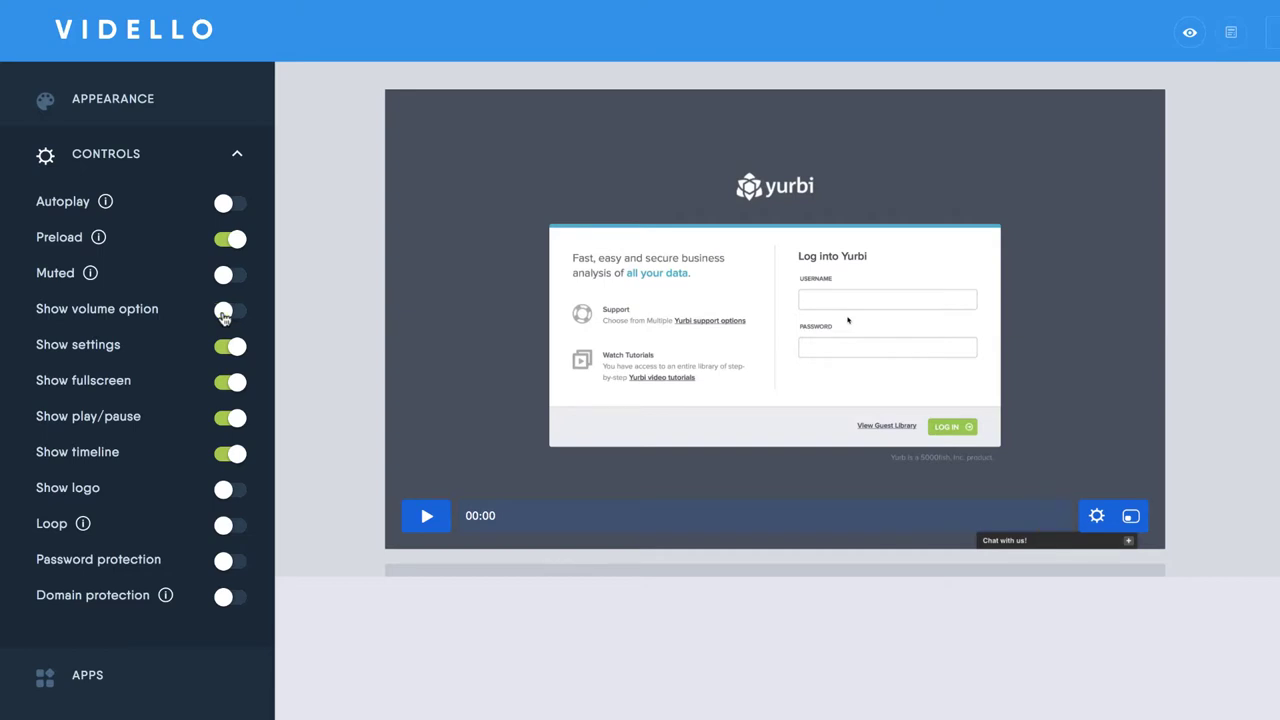
{"action": "left_click", "coordinate": [224, 314]}
{"action": "left_click", "coordinate": [227, 385]}
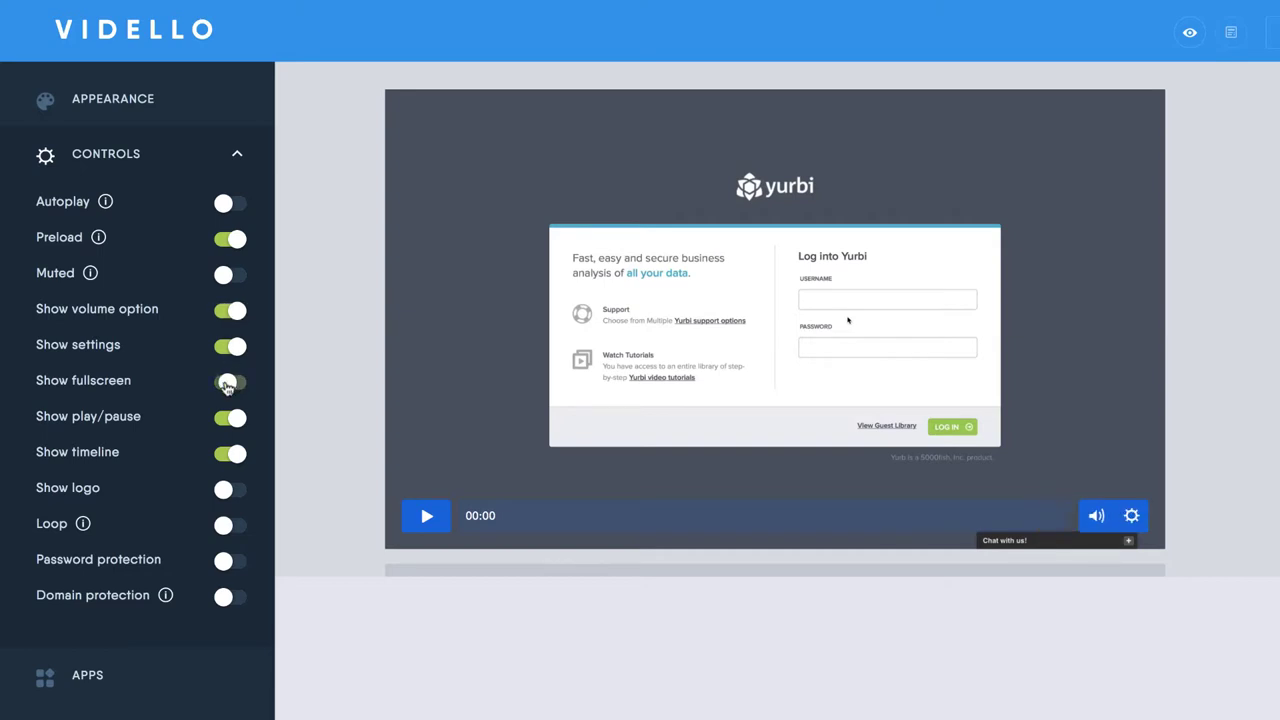
{"action": "left_click", "coordinate": [227, 385]}
Turn on Show logo and upload Logo Inline Black-White 300 DPI.png as the player logo
{"action": "left_click", "coordinate": [224, 490]}
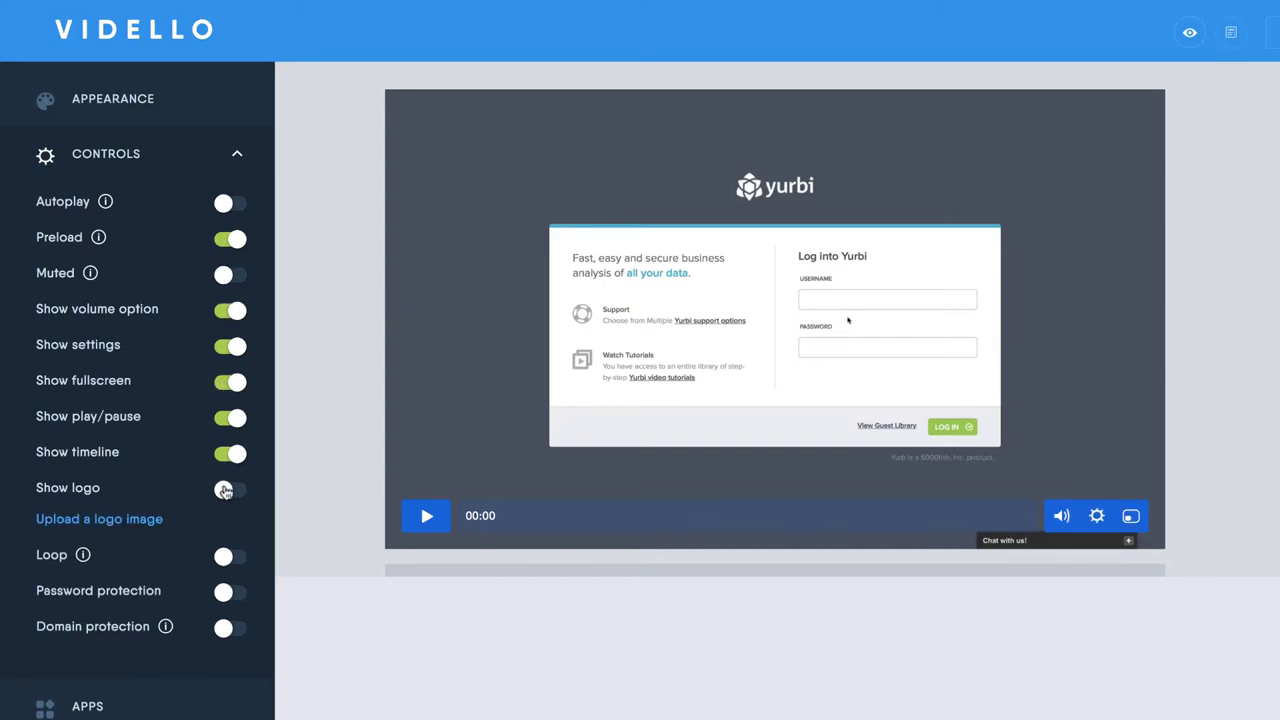
{"action": "left_click", "coordinate": [224, 490]}
{"action": "left_click", "coordinate": [104, 521]}
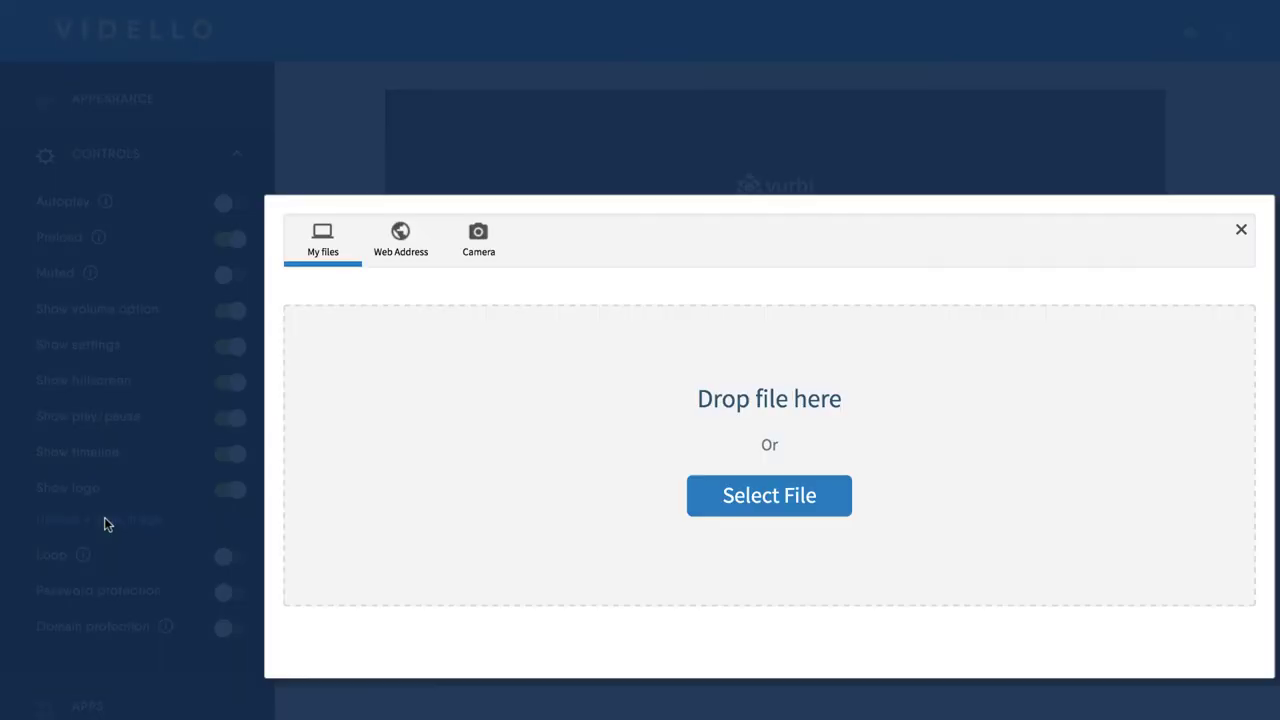
{"action": "left_click", "coordinate": [745, 497]}
{"action": "left_click", "coordinate": [679, 144]}
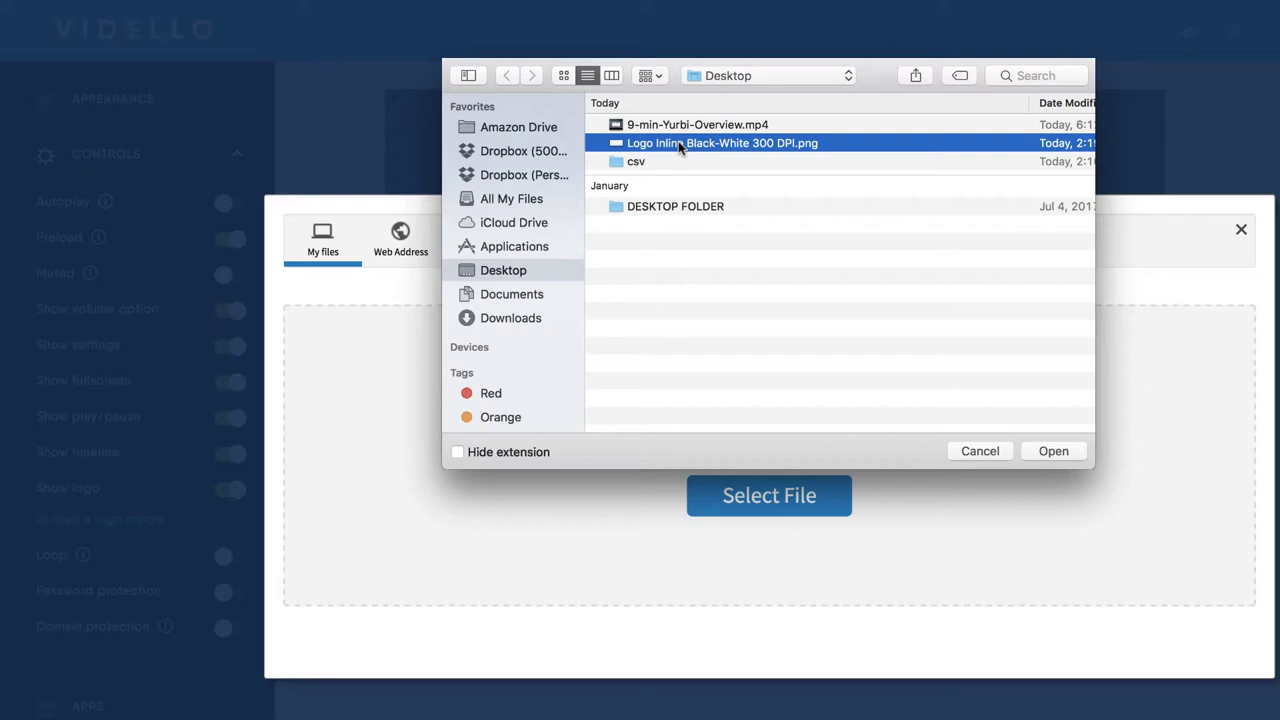
{"action": "double_click", "coordinate": [678, 143]}
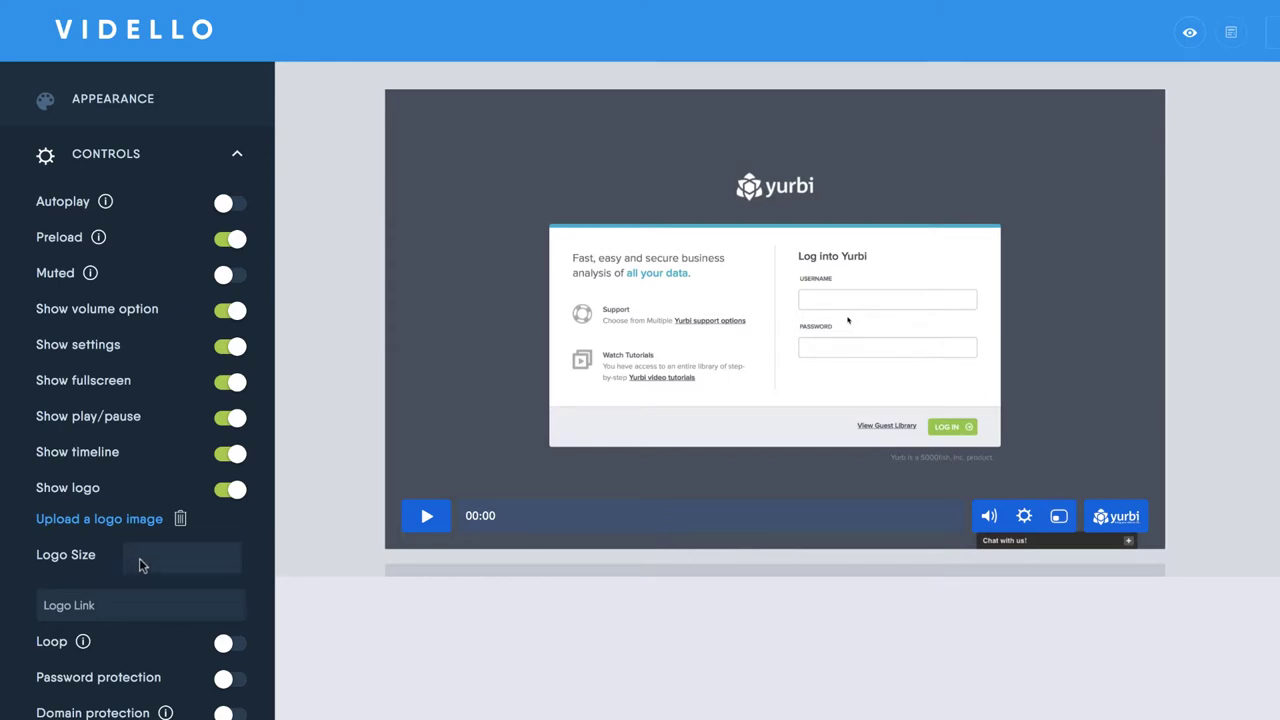
Begin entering the logo link and set the logo size to Big
{"action": "left_click", "coordinate": [133, 605]}
{"action": "type", "text": "https://www.yurbi.com"}
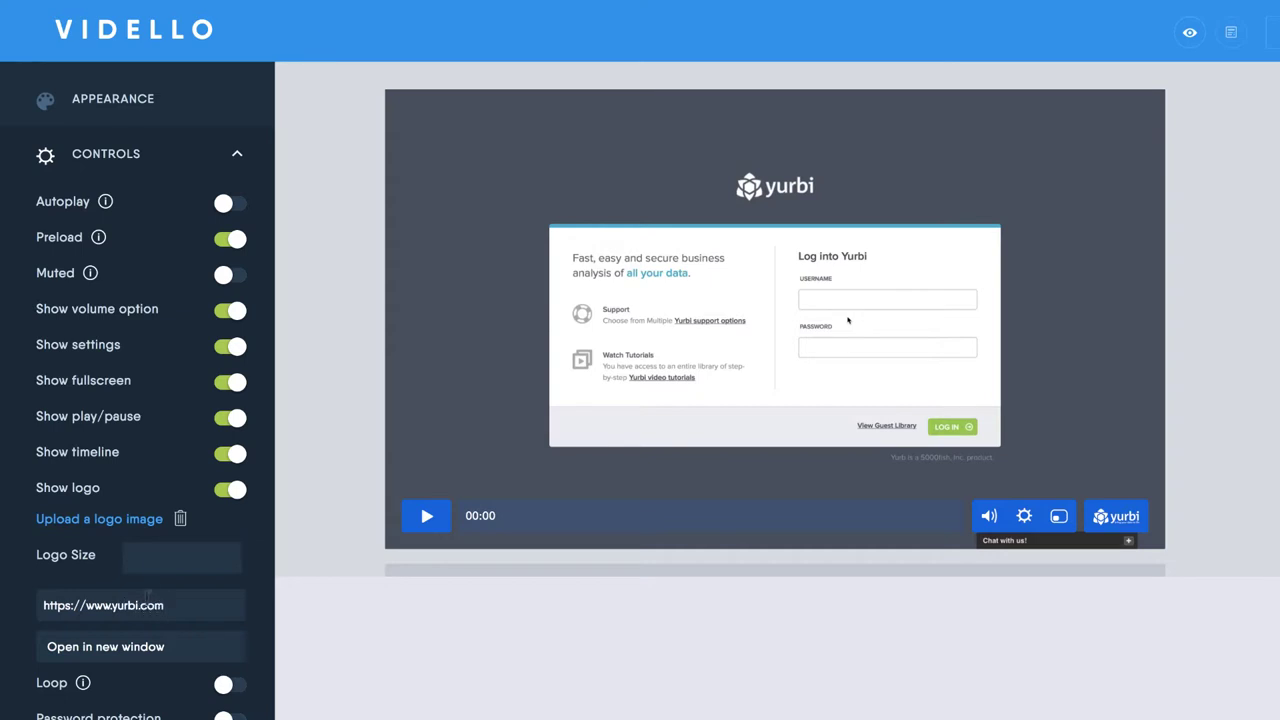
{"action": "left_click", "coordinate": [163, 559]}
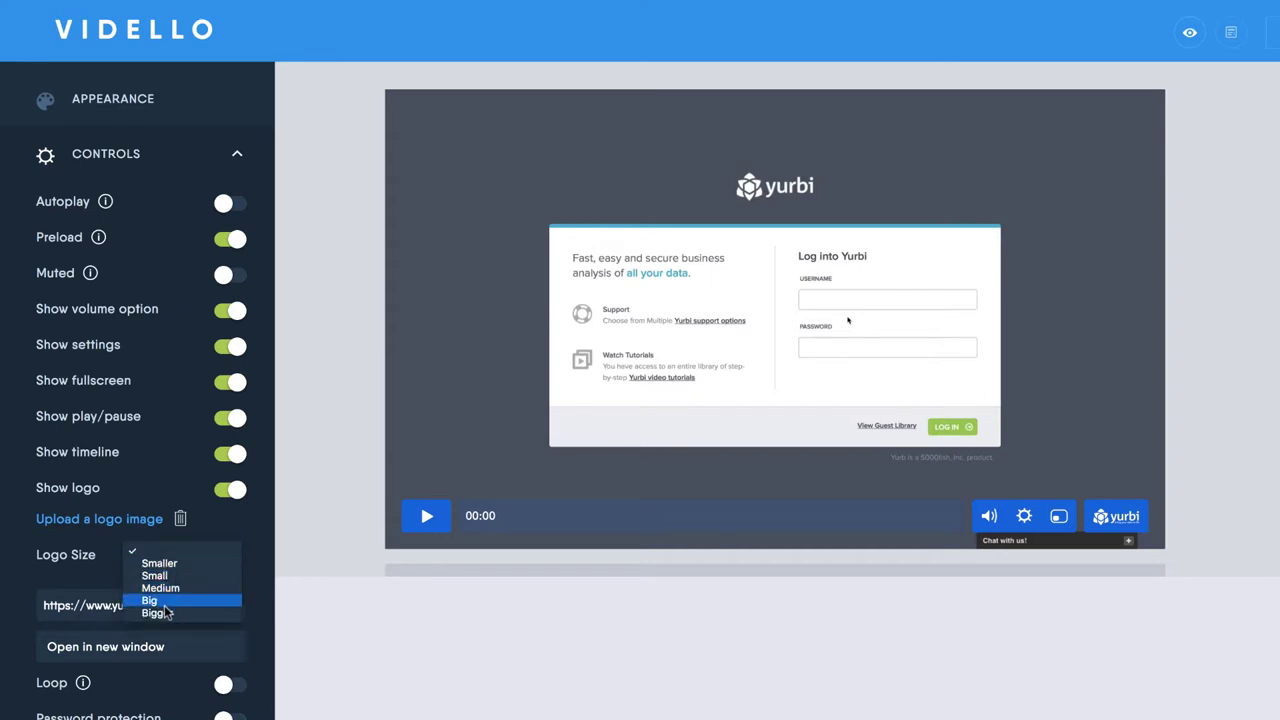
{"action": "left_click", "coordinate": [163, 612]}
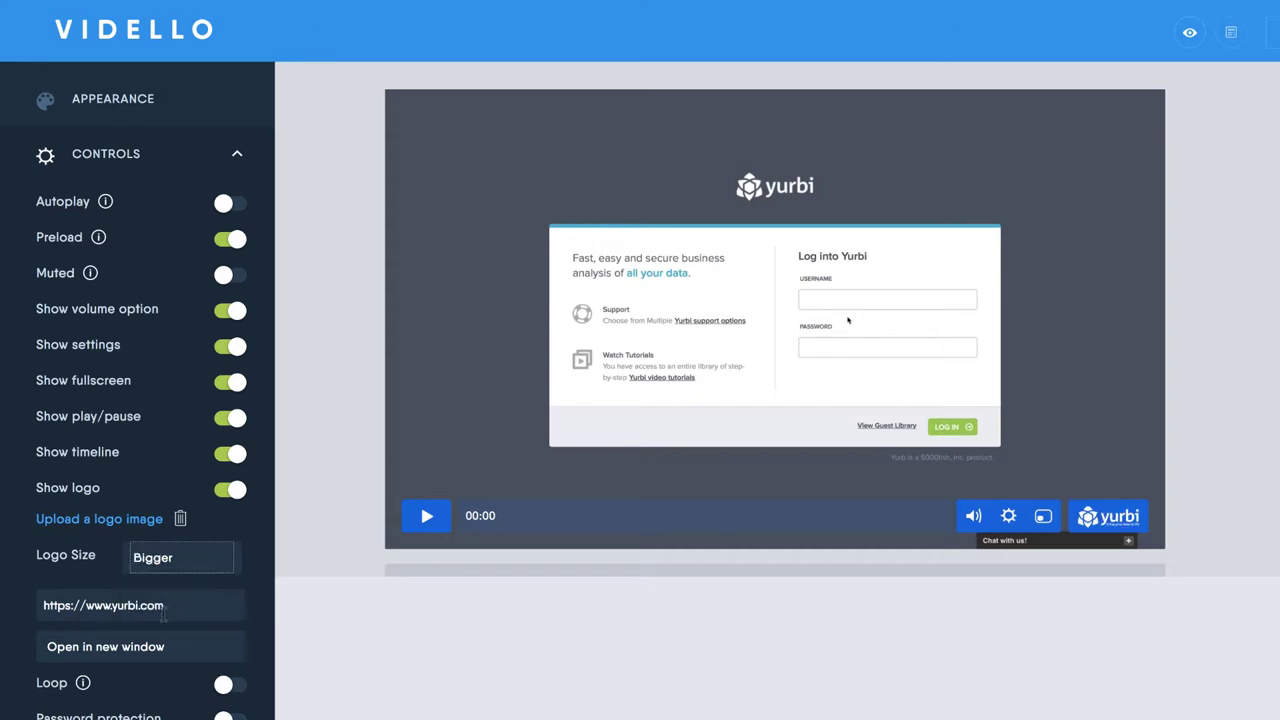
{"action": "left_click", "coordinate": [162, 557]}
{"action": "left_click", "coordinate": [162, 541]}
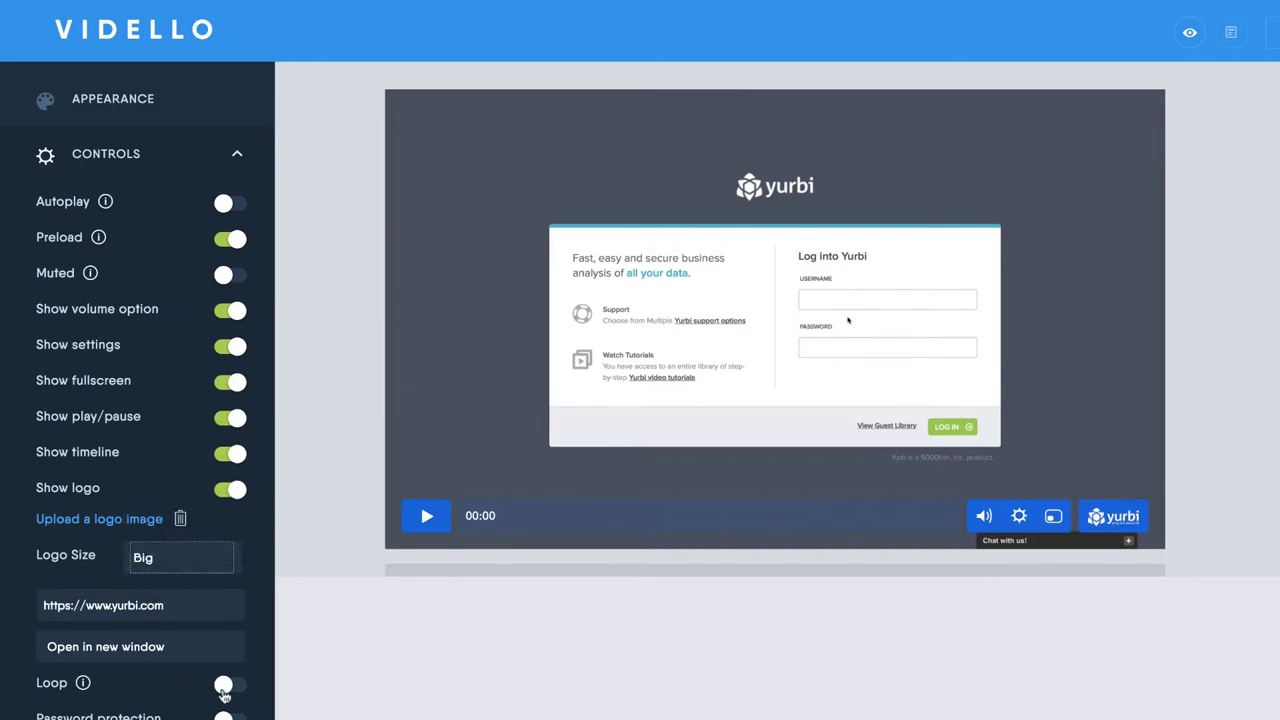
Toggle password protection on and back off, leaving it disabled
{"action": "scroll", "coordinate": [223, 680], "scroll_direction": "down", "scroll_amount": 3}
{"action": "left_click", "coordinate": [224, 548]}
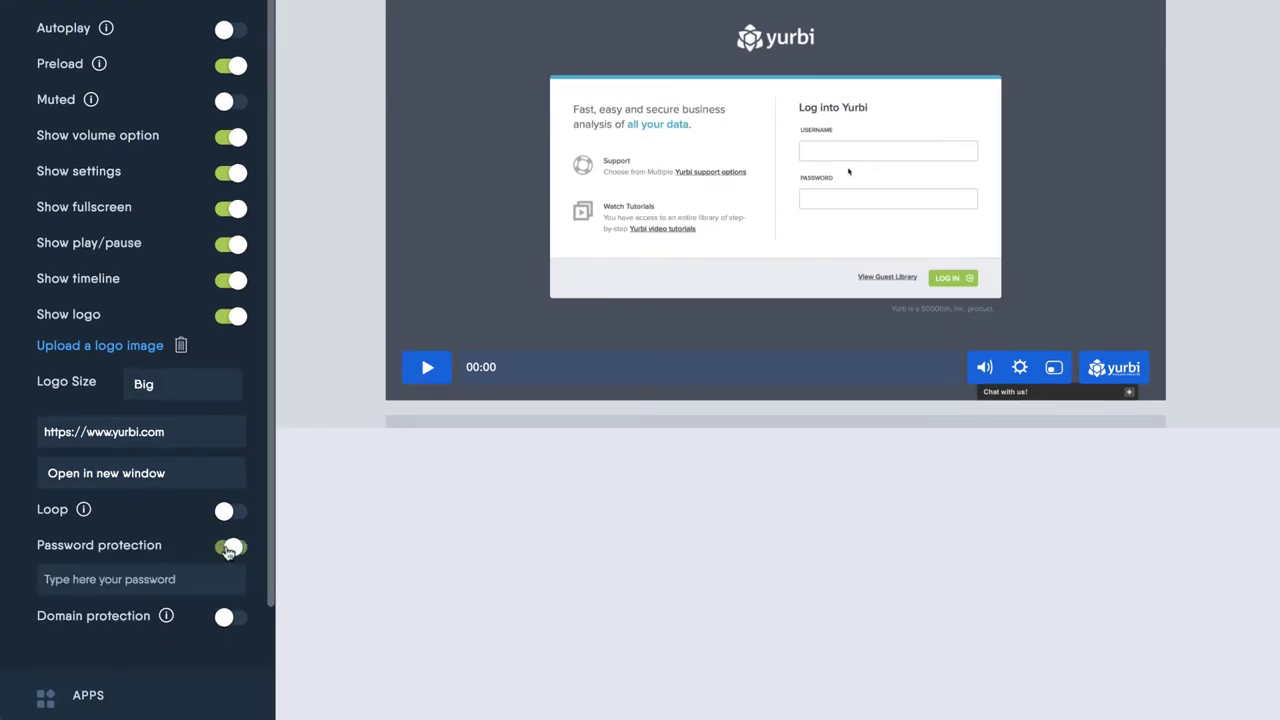
{"action": "left_click", "coordinate": [231, 545]}
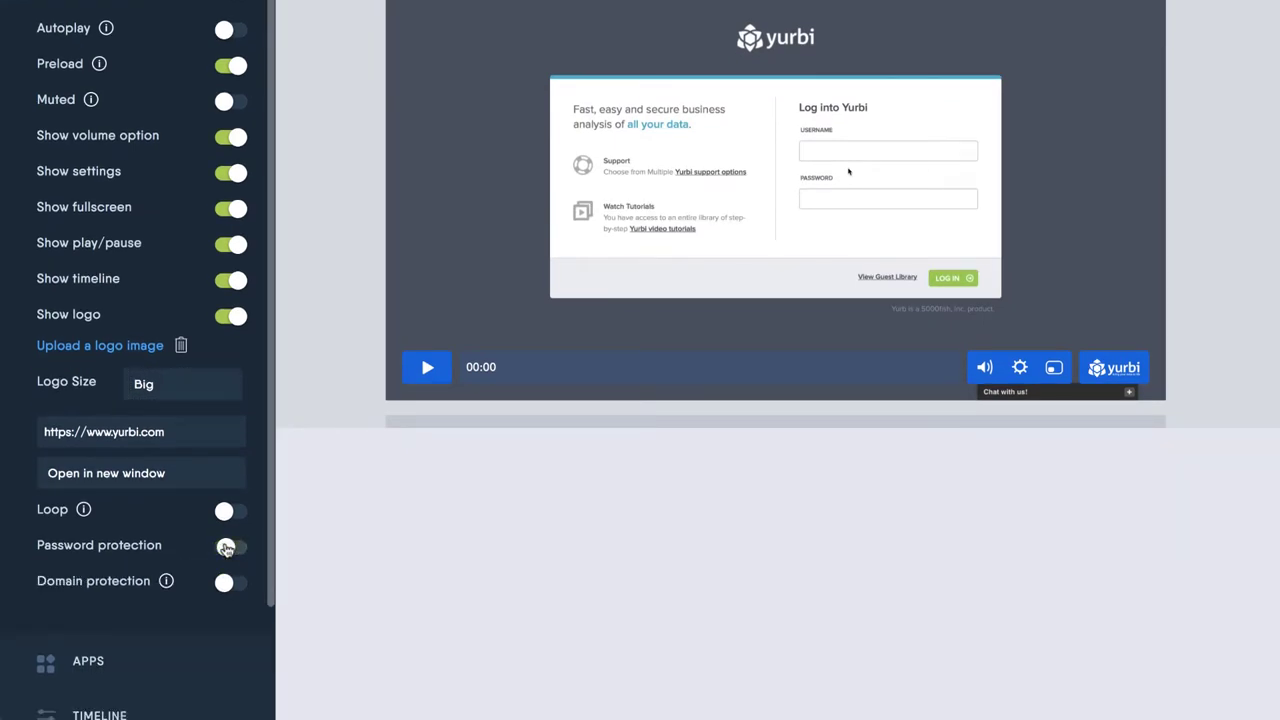
{"action": "mouse_move", "coordinate": [166, 581]}
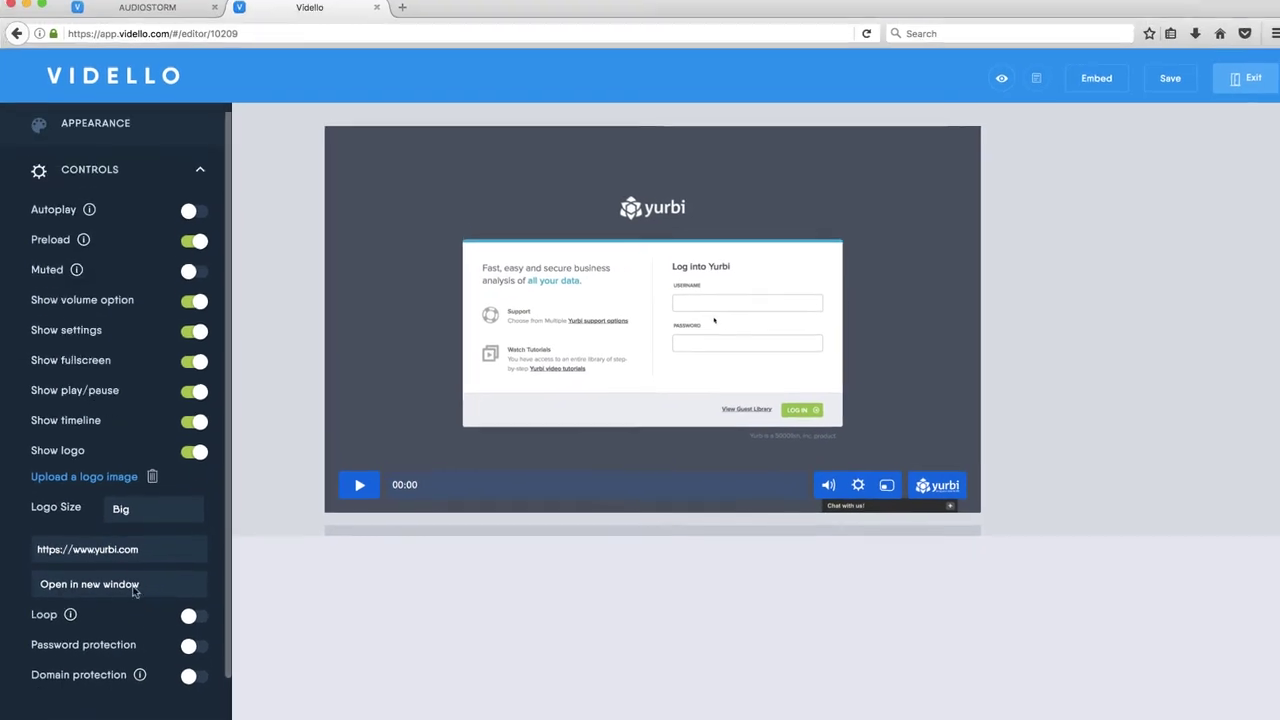
Save the video's player settings
{"action": "left_click", "coordinate": [1170, 78]}
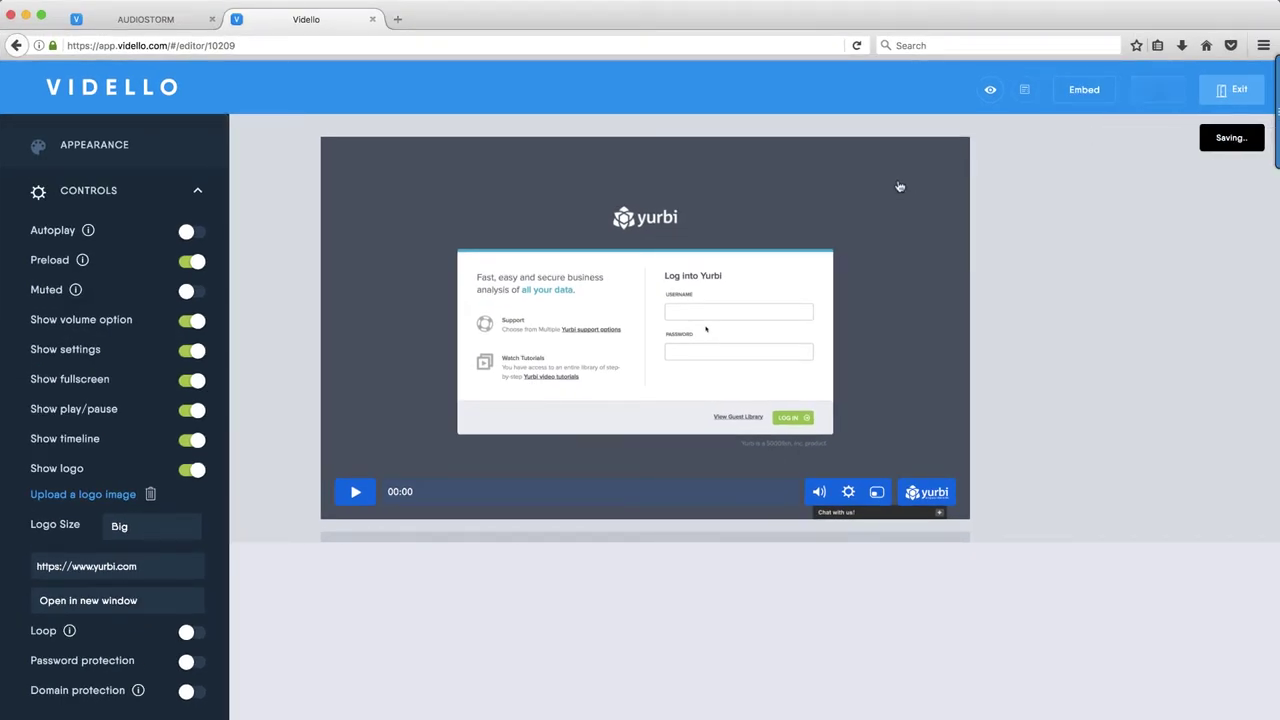
{"action": "scroll", "coordinate": [140, 560], "scroll_direction": "down", "scroll_amount": 2}
{"action": "scroll", "coordinate": [140, 560], "scroll_direction": "down", "scroll_amount": 1}
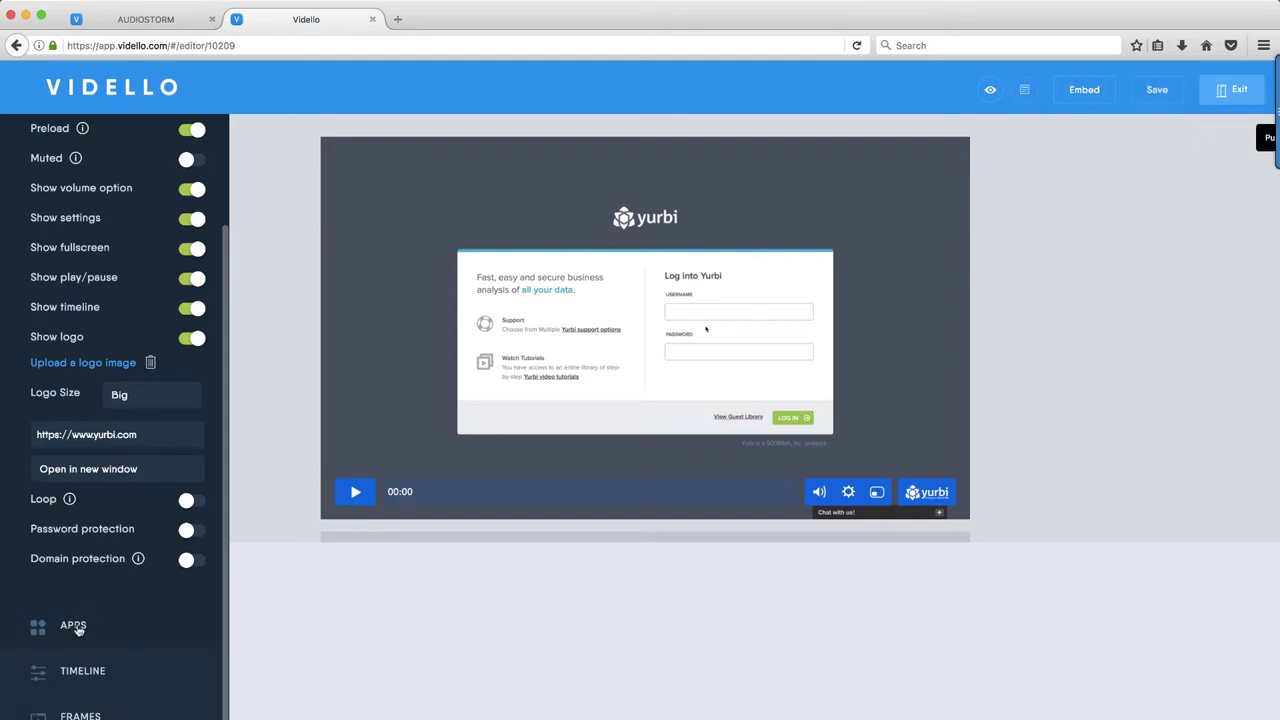
Expand Apps and browse overlays like Lower Thirds, Button, Email, Text Link, Coupon and Image
{"action": "left_click", "coordinate": [74, 627]}
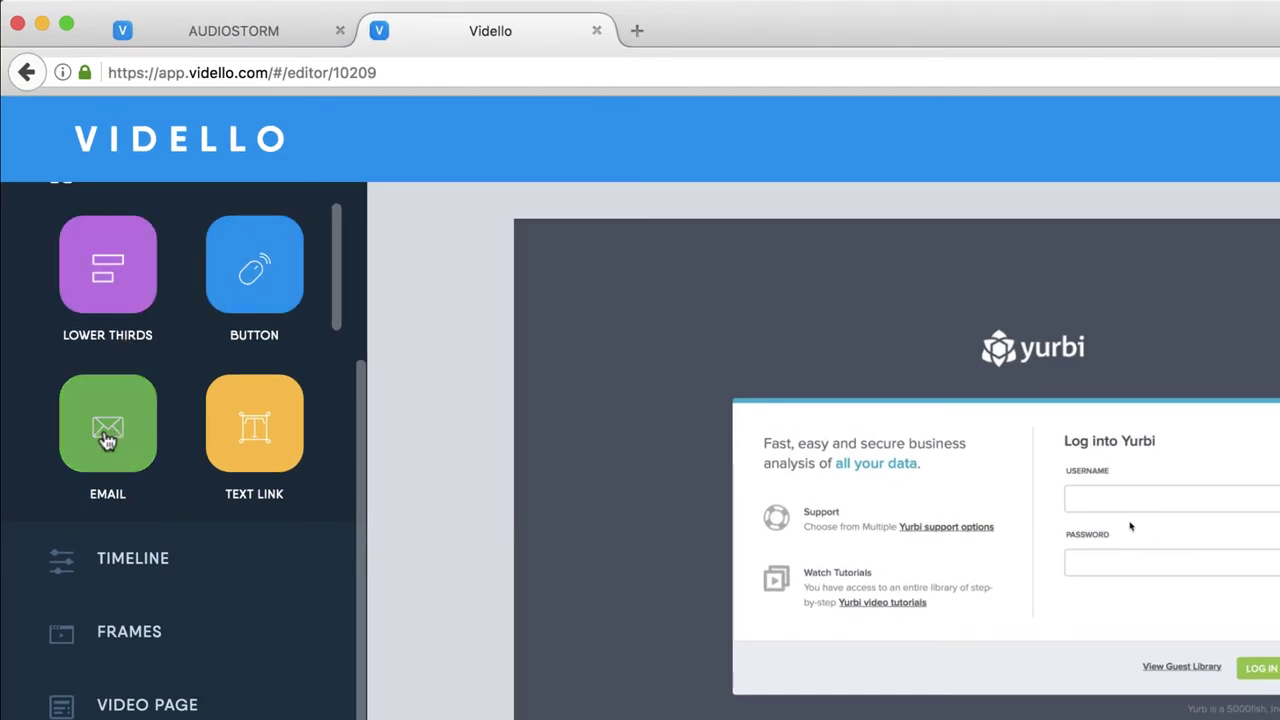
{"action": "scroll", "coordinate": [115, 440], "scroll_direction": "down", "scroll_amount": 3}
{"action": "scroll", "coordinate": [108, 437], "scroll_direction": "down", "scroll_amount": 2}
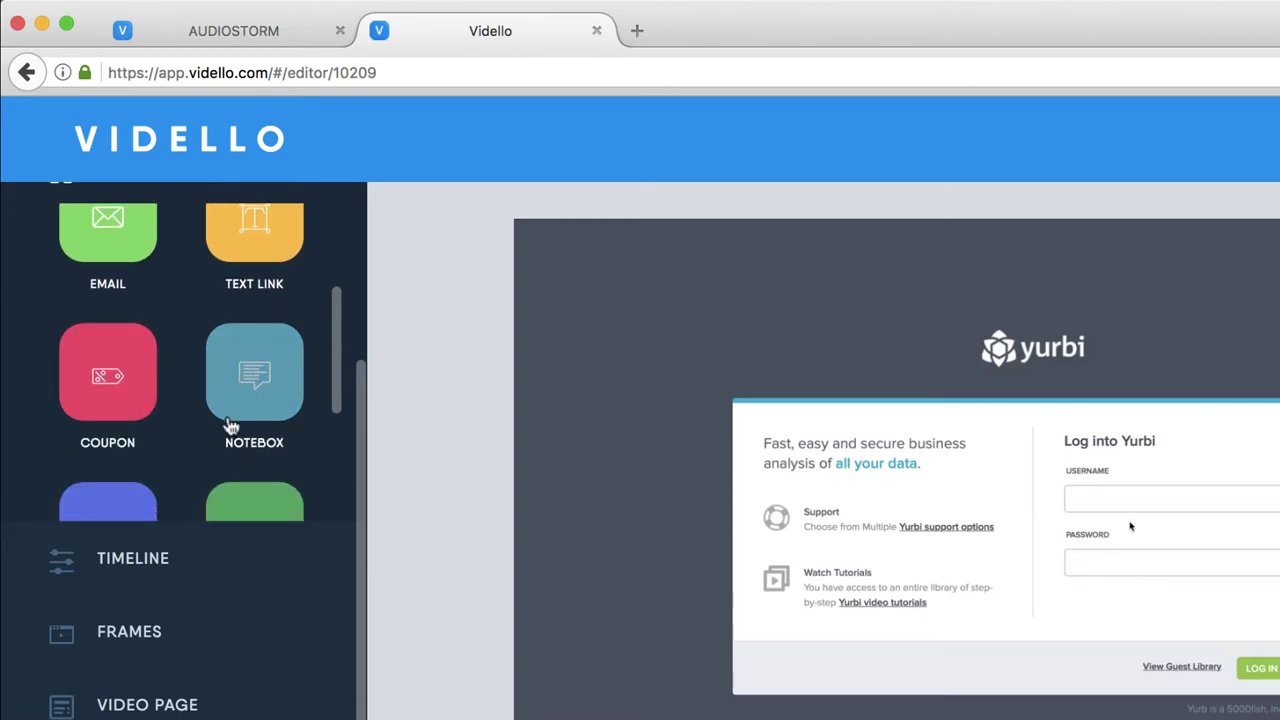
{"action": "scroll", "coordinate": [147, 358], "scroll_direction": "down", "scroll_amount": 5}
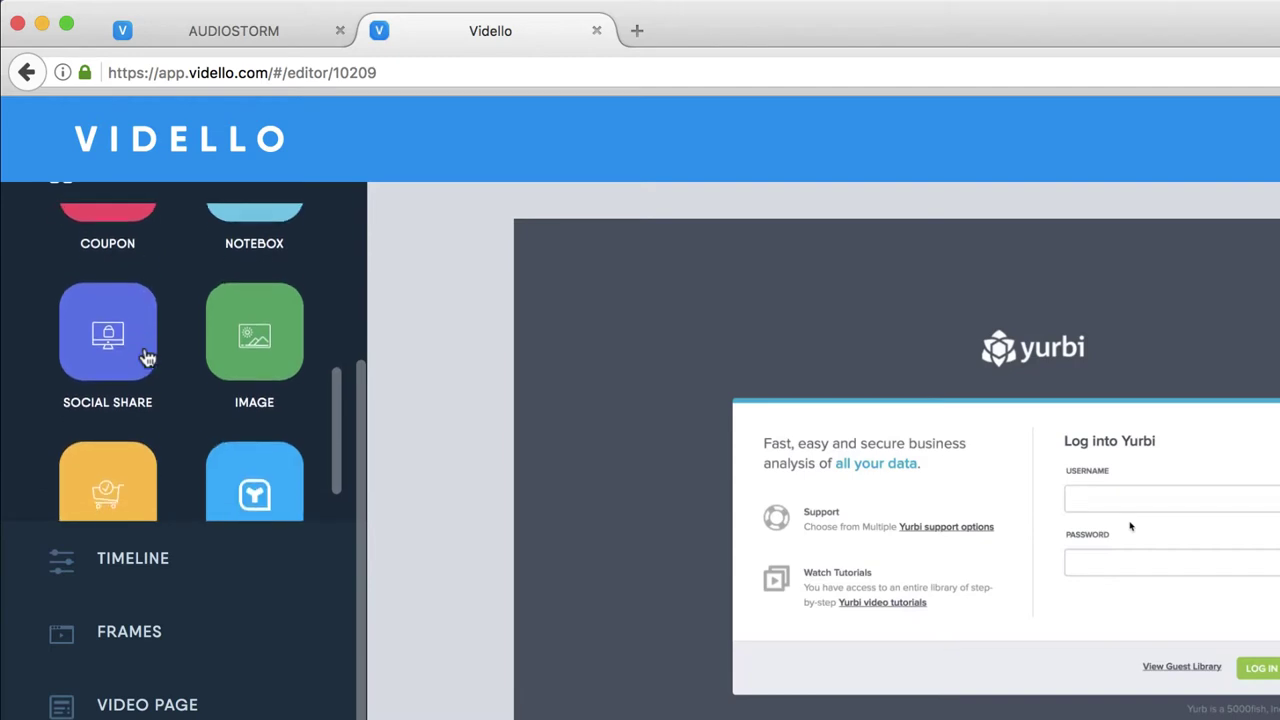
{"action": "scroll", "coordinate": [147, 358], "scroll_direction": "up", "scroll_amount": 5}
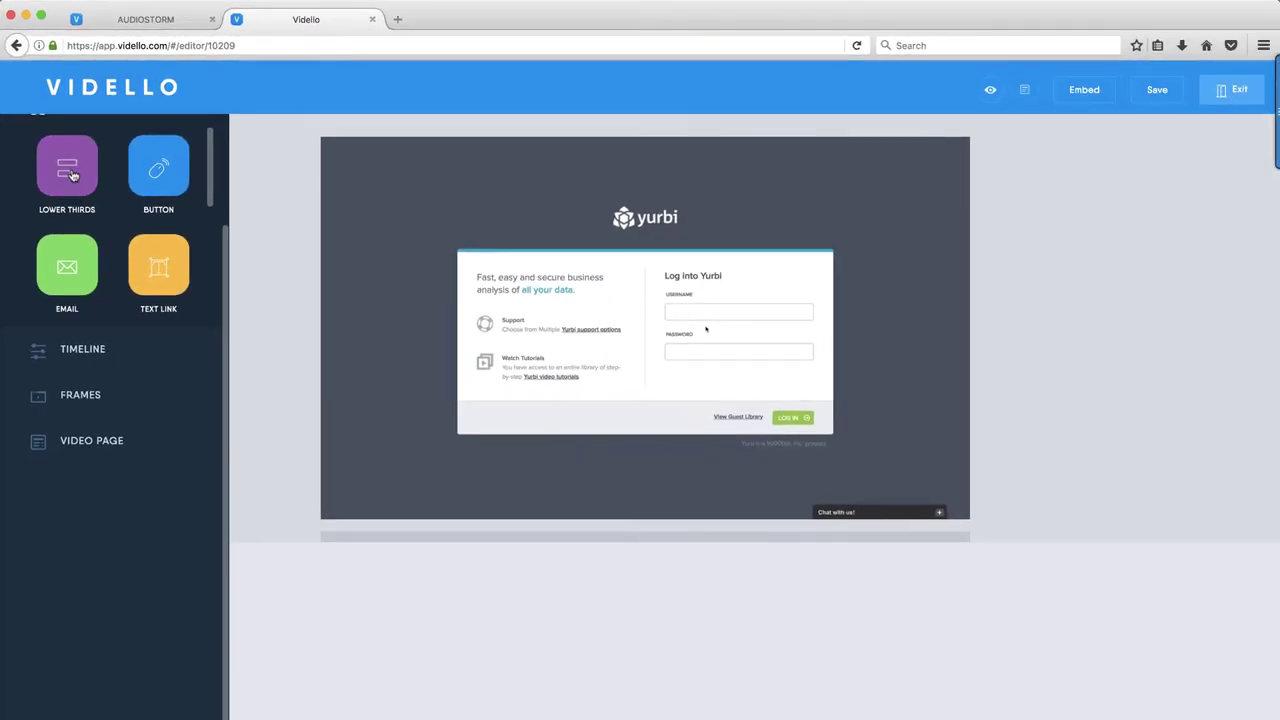
Add a Lower Thirds overlay, compare presets, and apply the dark name bar with sub-title
{"action": "left_click", "coordinate": [70, 174]}
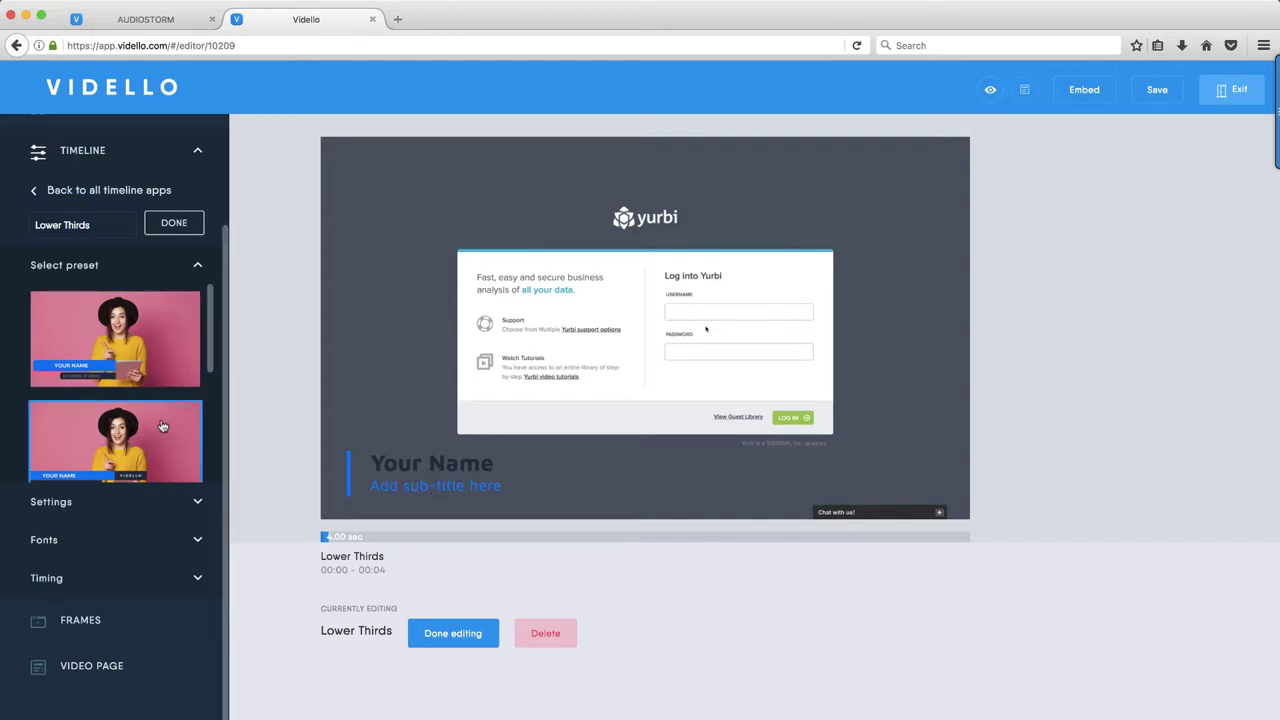
{"action": "scroll", "coordinate": [162, 426], "scroll_direction": "down", "scroll_amount": 1}
{"action": "scroll", "coordinate": [157, 423], "scroll_direction": "up", "scroll_amount": 1}
{"action": "scroll", "coordinate": [155, 400], "scroll_direction": "down", "scroll_amount": 2}
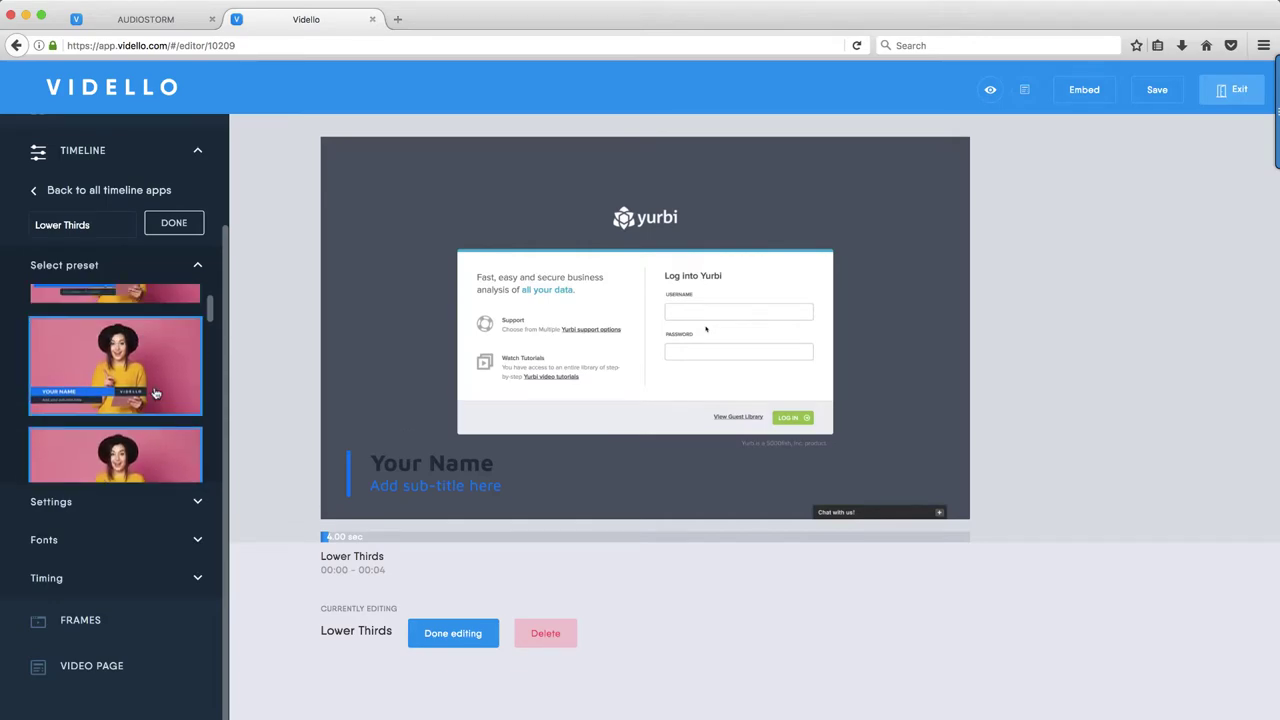
{"action": "left_click", "coordinate": [155, 393]}
{"action": "scroll", "coordinate": [155, 400], "scroll_direction": "up", "scroll_amount": 1}
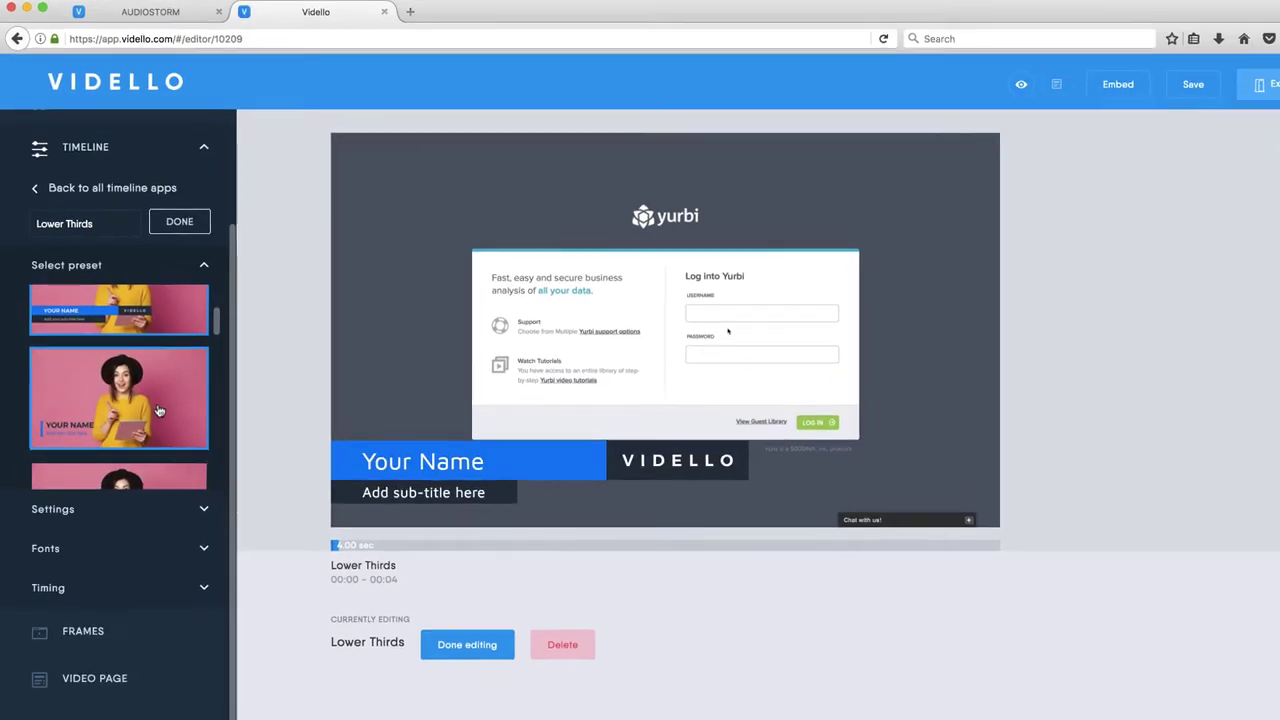
{"action": "left_click", "coordinate": [190, 441]}
{"action": "scroll", "coordinate": [191, 505], "scroll_direction": "down", "scroll_amount": 1}
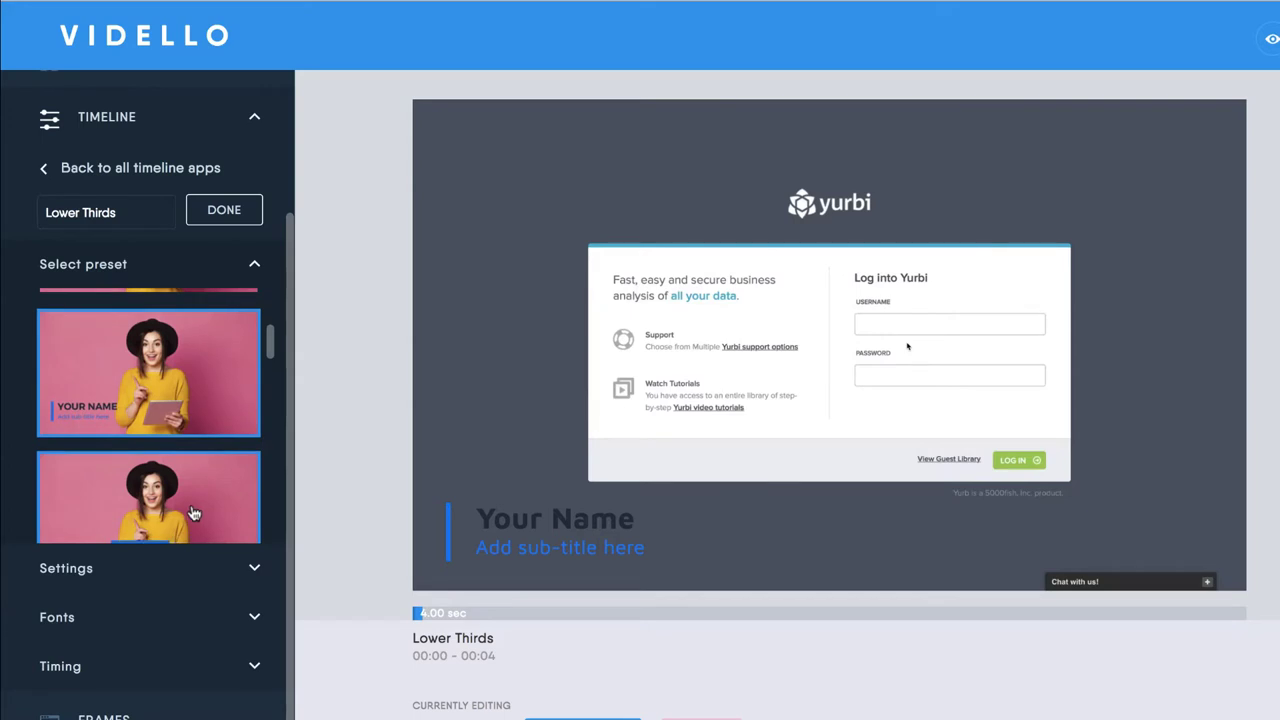
{"action": "left_click", "coordinate": [192, 518]}
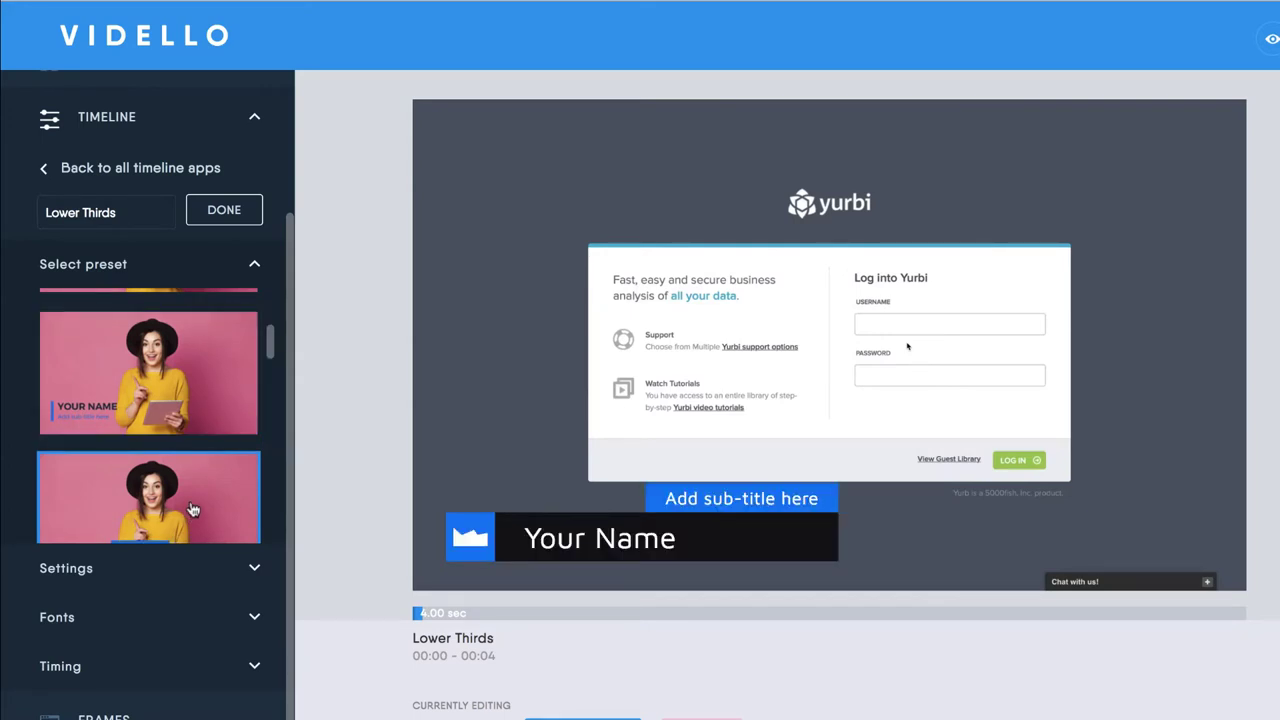
{"action": "scroll", "coordinate": [191, 510], "scroll_direction": "down", "scroll_amount": 2}
{"action": "left_click", "coordinate": [192, 532]}
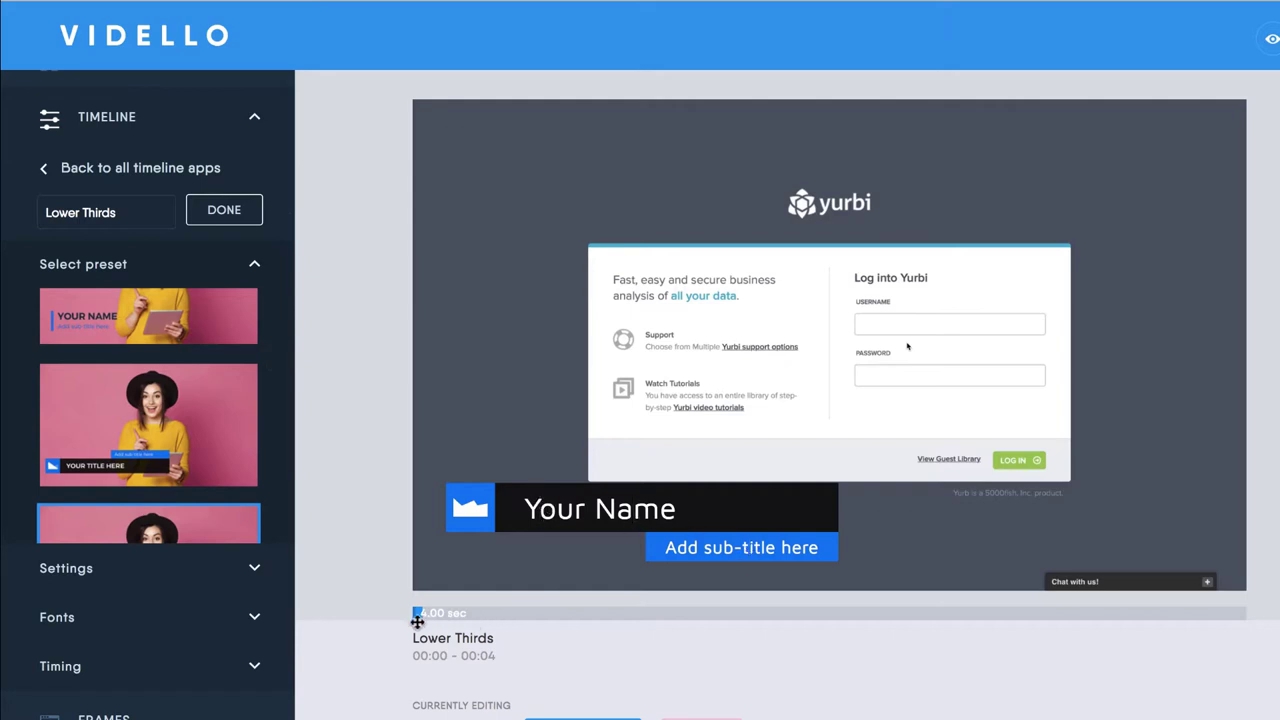
{"action": "left_click_drag", "start_coordinate": [417, 609], "coordinate": [420, 614]}
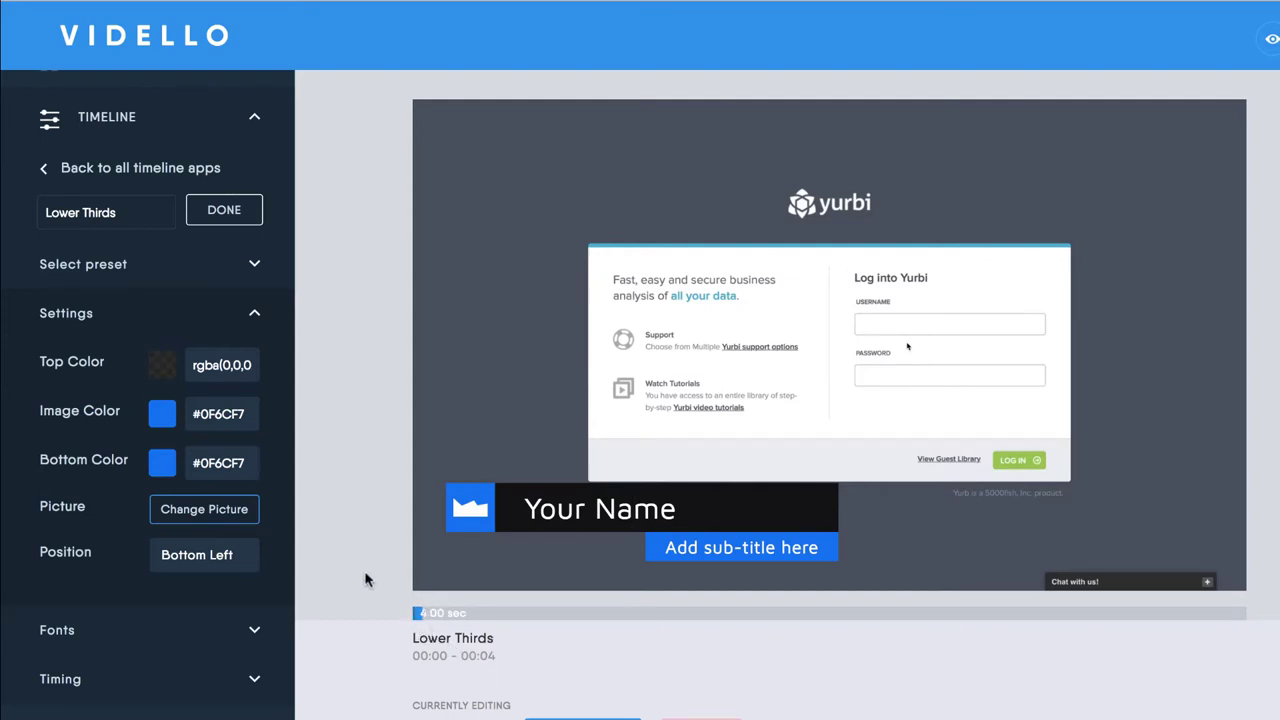
In Timing, extend the lower third's Seconds so it runs 00:00–00:29
{"action": "left_click", "coordinate": [237, 680]}
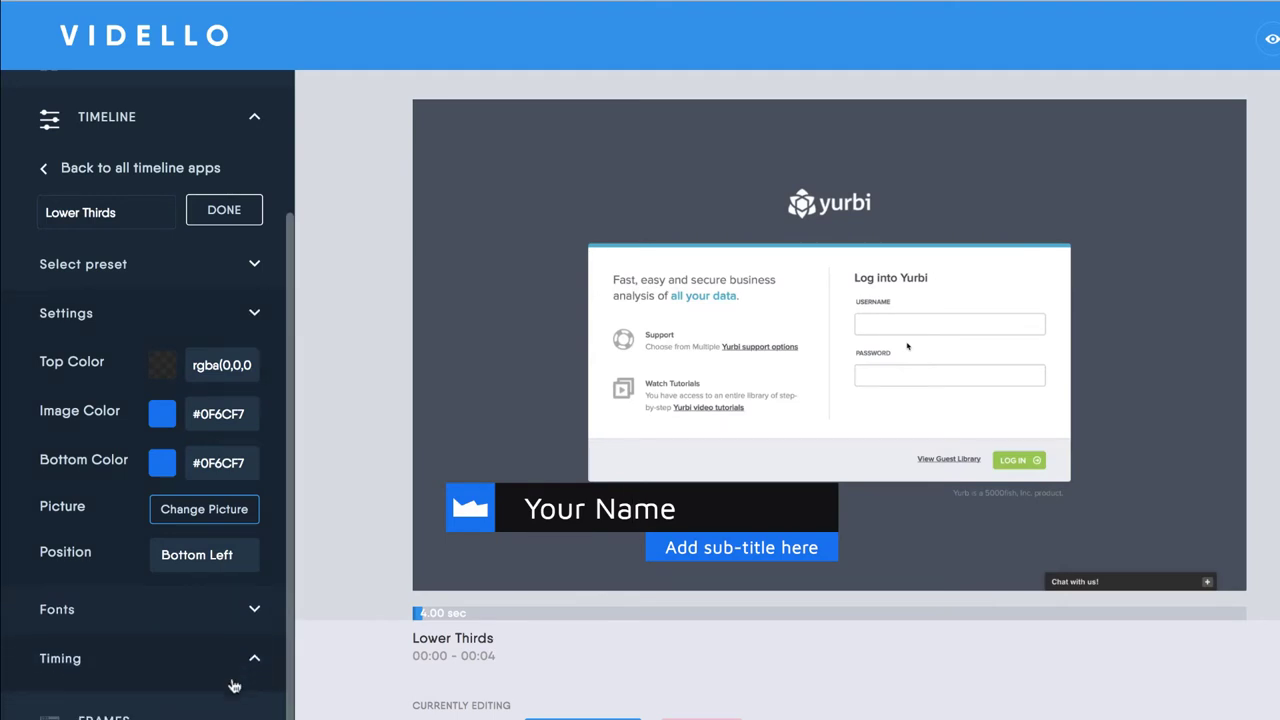
{"action": "left_click_drag", "start_coordinate": [134, 513], "coordinate": [137, 511]}
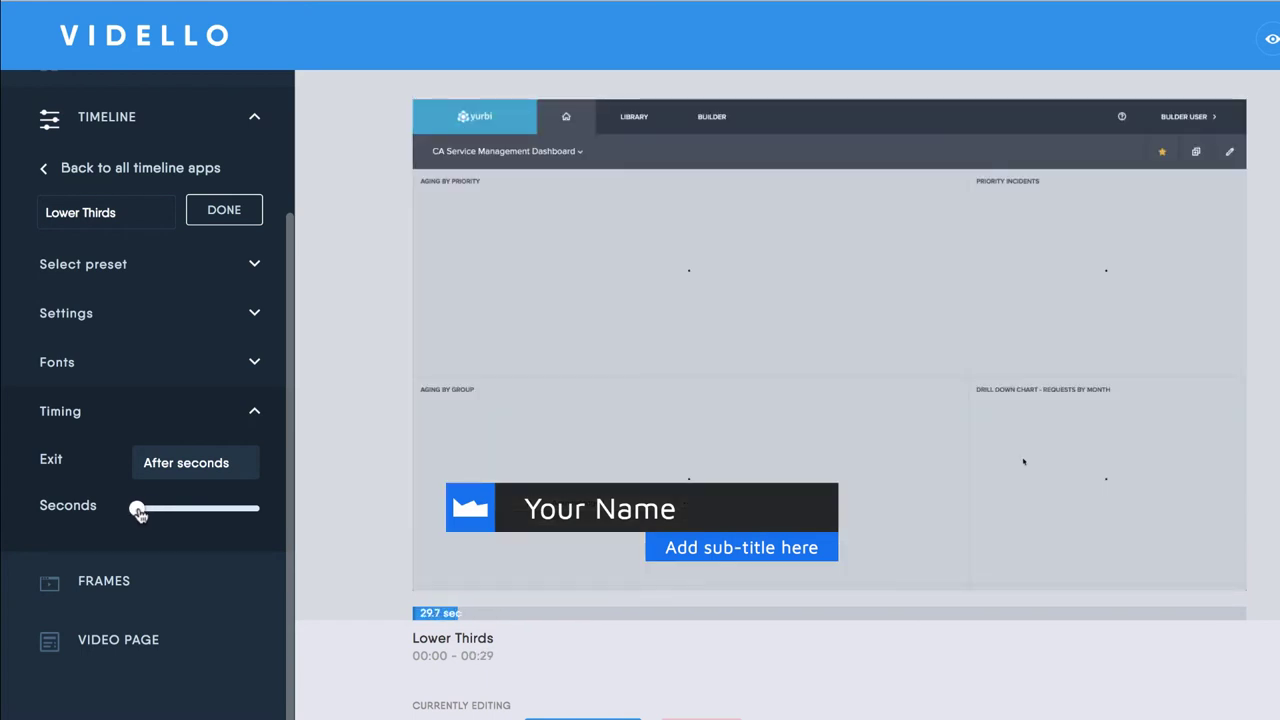
Finish the lower third and add an Email overlay with the boxed action-guide preset
{"action": "left_click", "coordinate": [219, 210]}
{"action": "scroll", "coordinate": [100, 215], "scroll_direction": "up", "scroll_amount": 3}
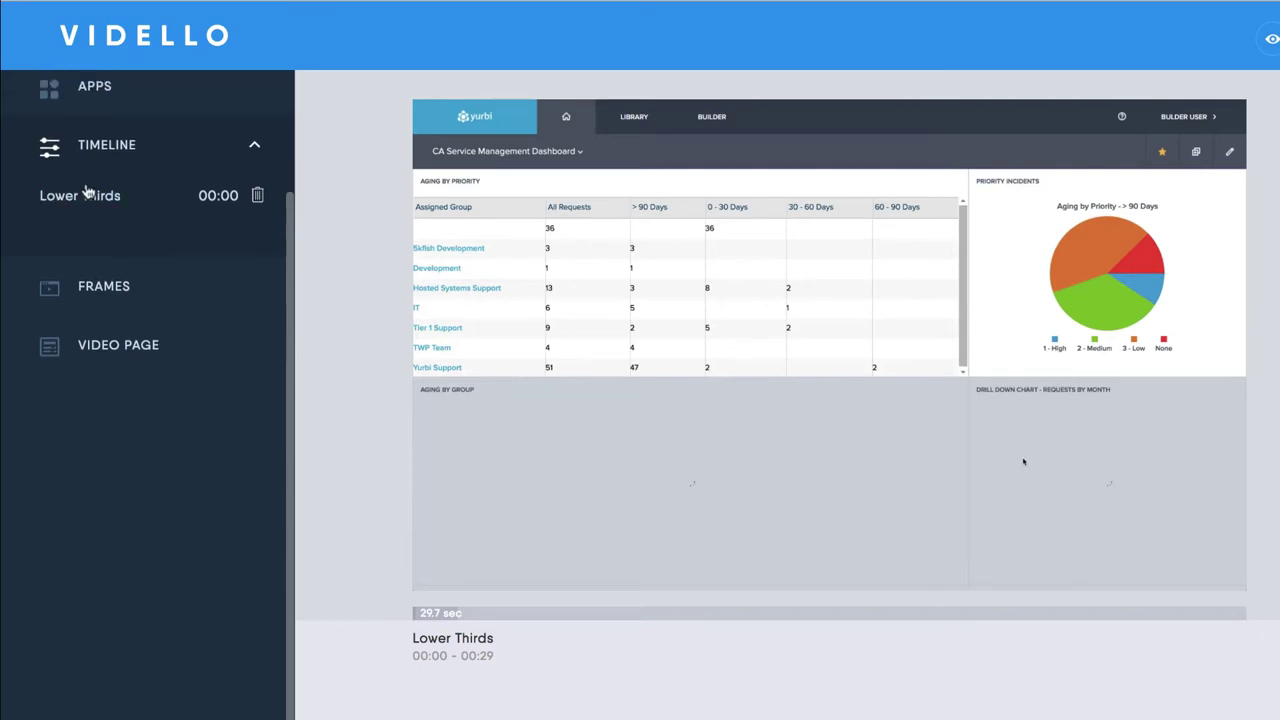
{"action": "left_click", "coordinate": [100, 190]}
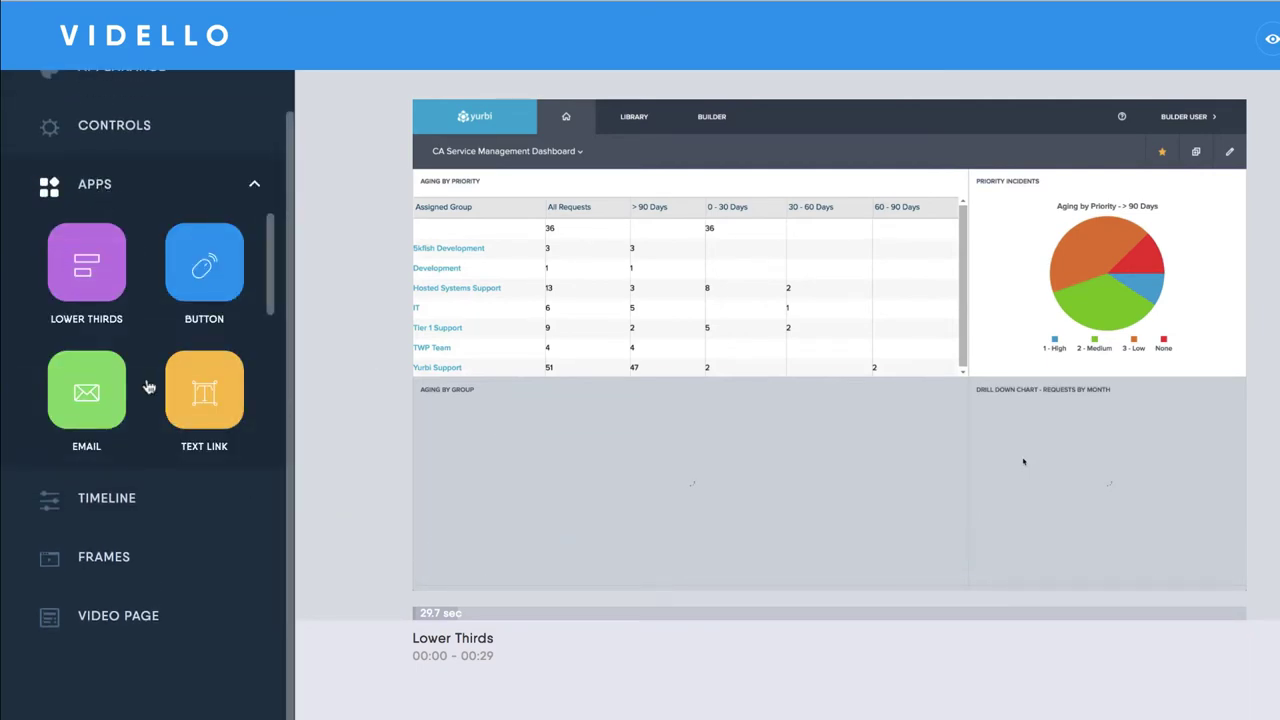
{"action": "scroll", "coordinate": [86, 372], "scroll_direction": "down", "scroll_amount": 1}
{"action": "left_click", "coordinate": [81, 372]}
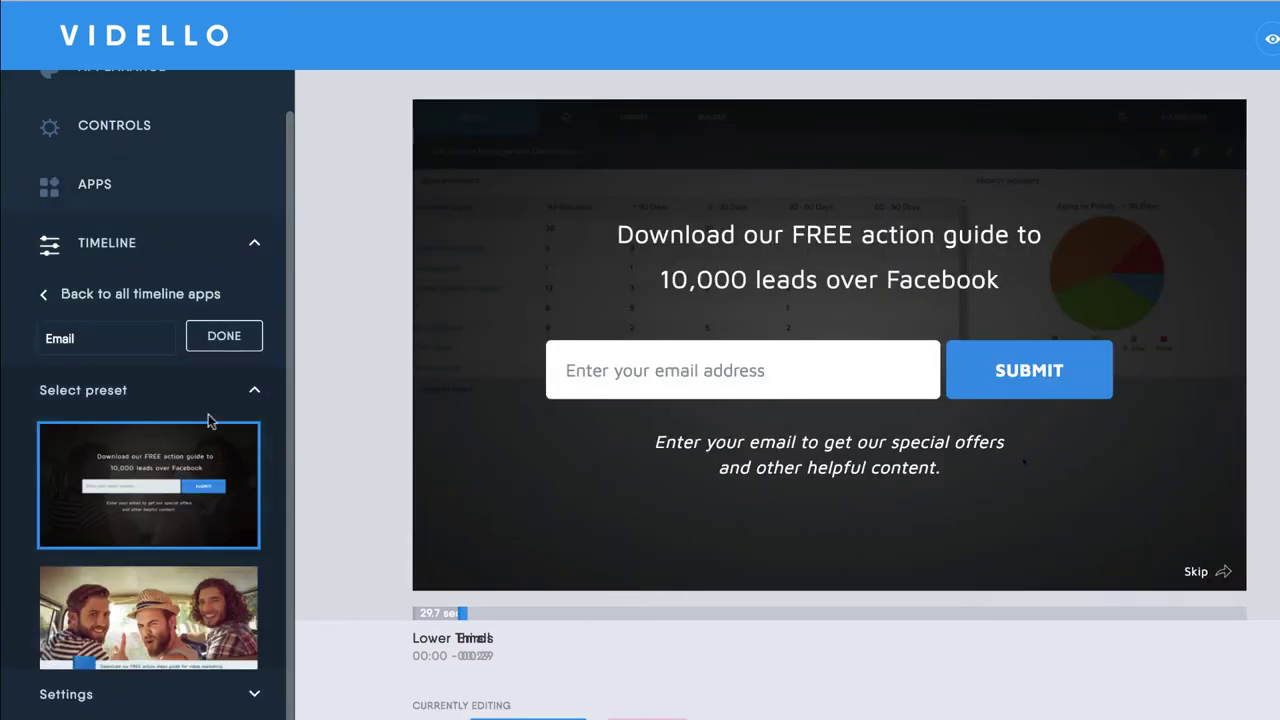
{"action": "scroll", "coordinate": [185, 490], "scroll_direction": "down", "scroll_amount": 1}
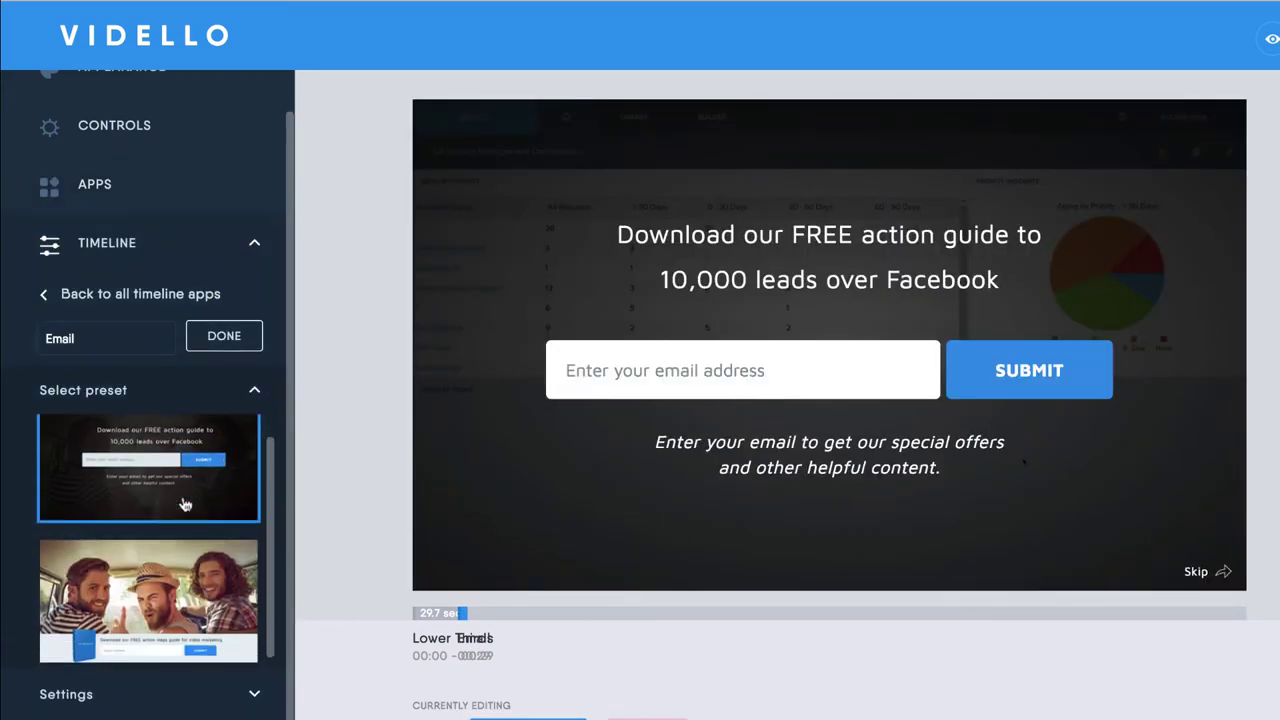
{"action": "scroll", "coordinate": [183, 465], "scroll_direction": "down", "scroll_amount": 1}
{"action": "left_click", "coordinate": [160, 577]}
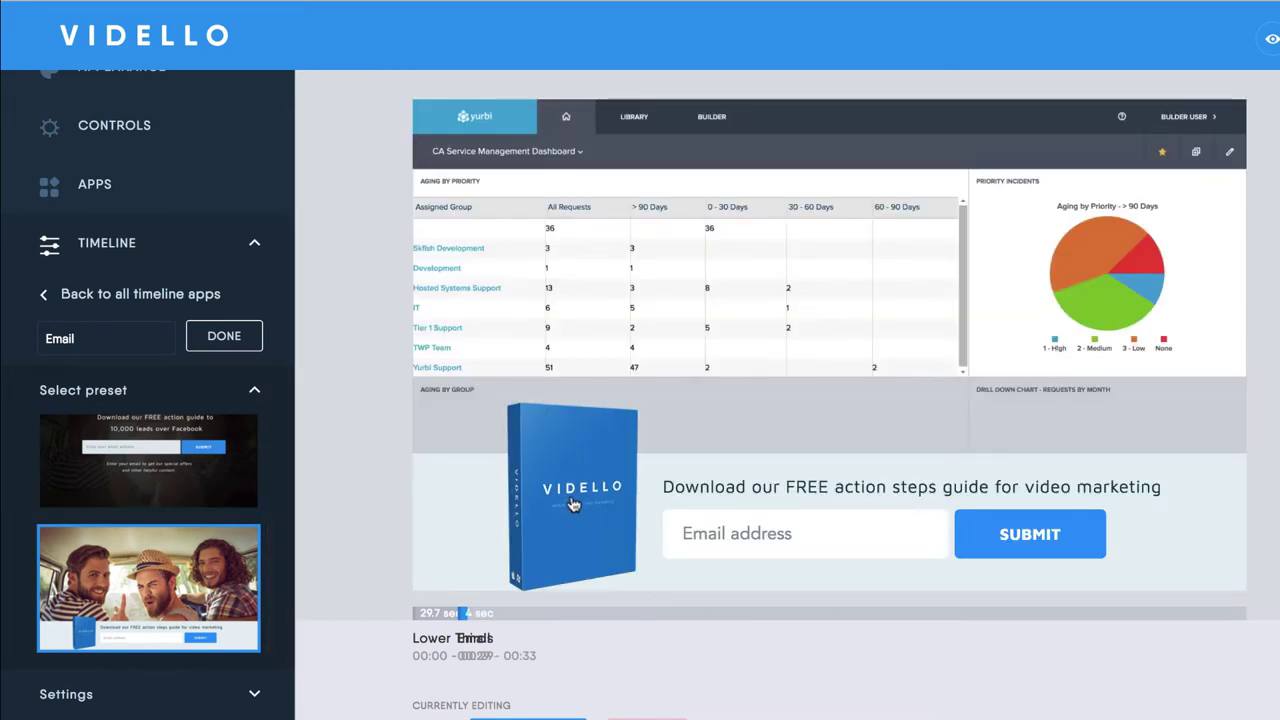
Move the Email clip on the timeline to play from 02:59 to 03:03
{"action": "scroll", "coordinate": [163, 566], "scroll_direction": "down", "scroll_amount": 1}
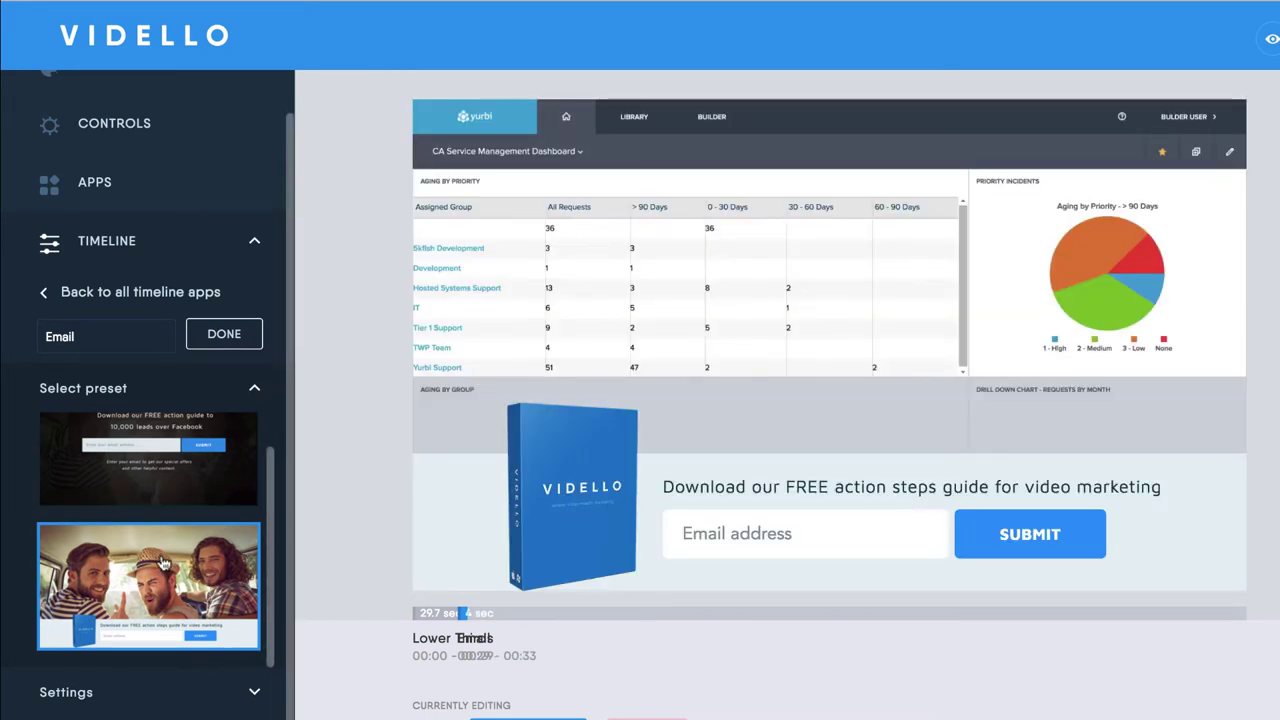
{"action": "left_click", "coordinate": [150, 692]}
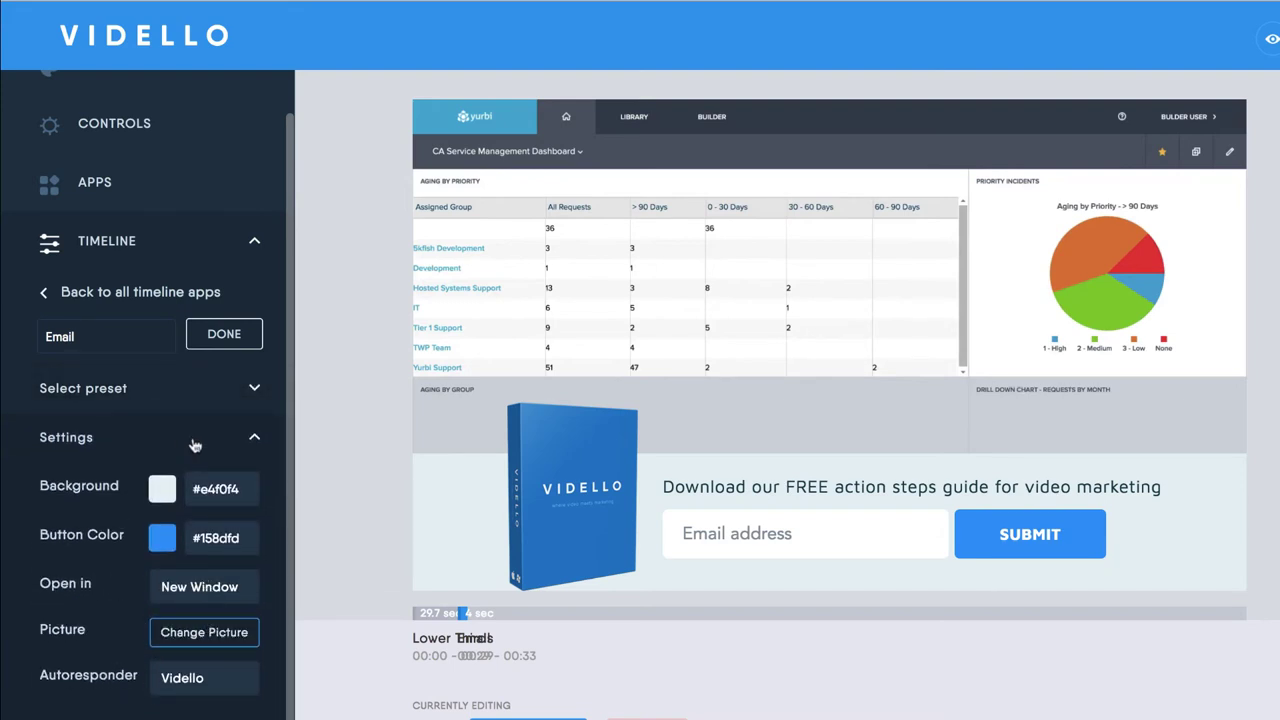
{"action": "left_click", "coordinate": [248, 440]}
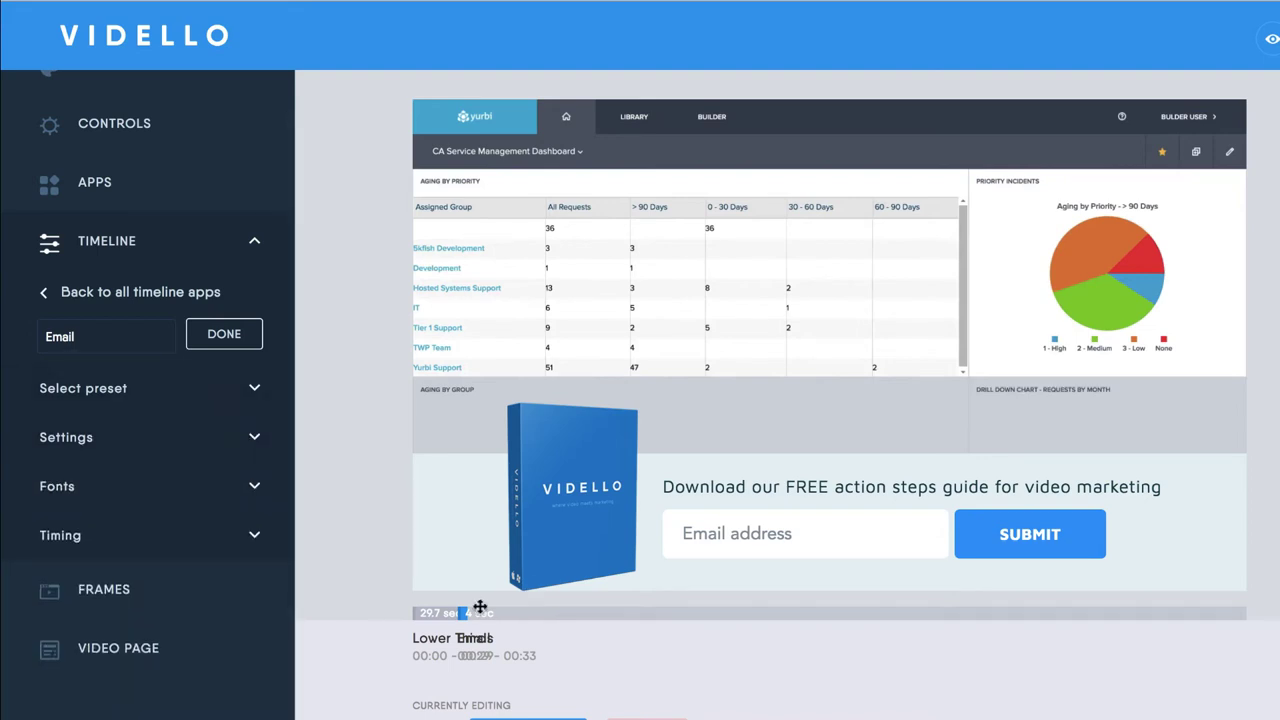
{"action": "left_click_drag", "start_coordinate": [463, 614], "coordinate": [695, 612]}
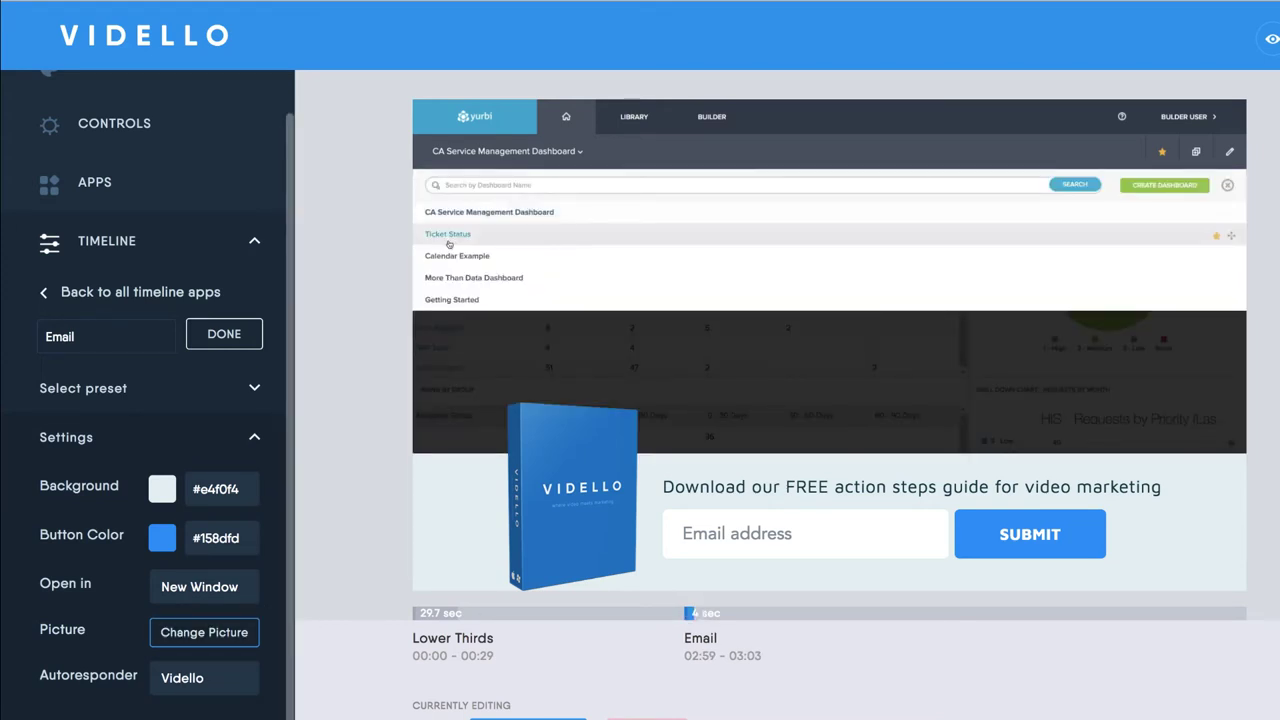
{"action": "left_click", "coordinate": [254, 437]}
{"action": "left_click", "coordinate": [44, 292]}
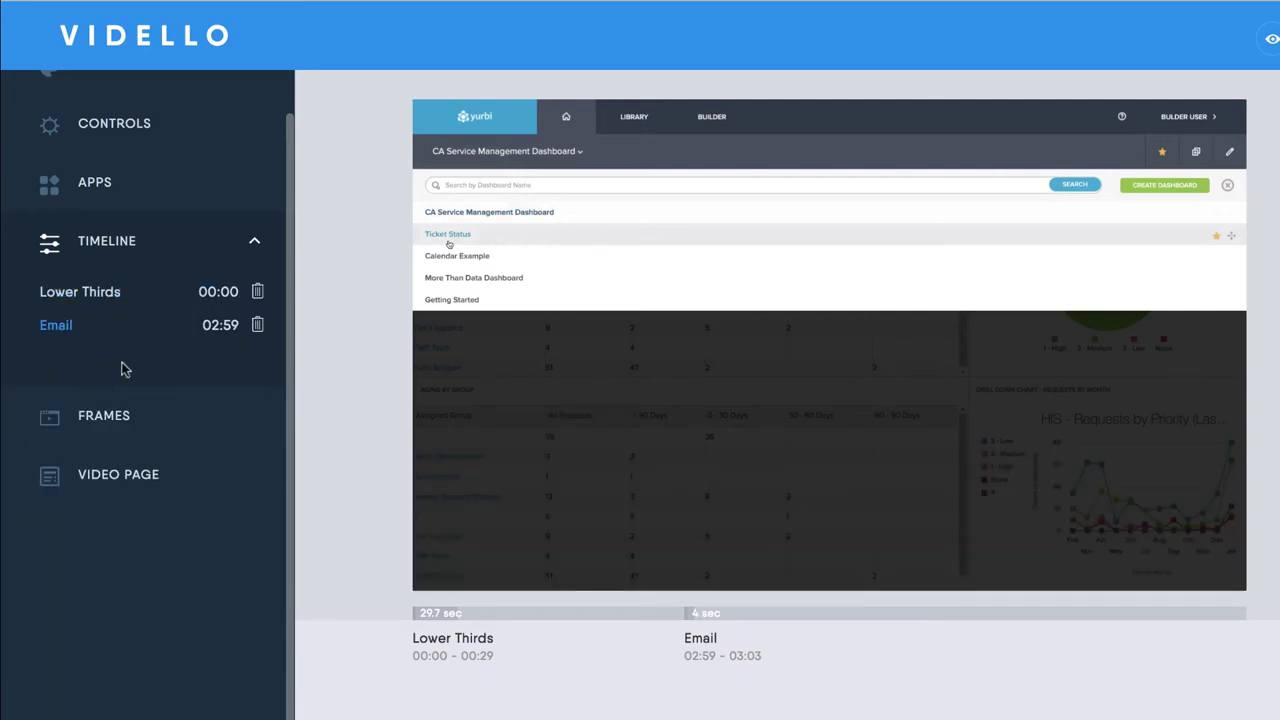
Choose the iMac desktop-monitor frame in the Frames options
{"action": "left_click", "coordinate": [100, 417]}
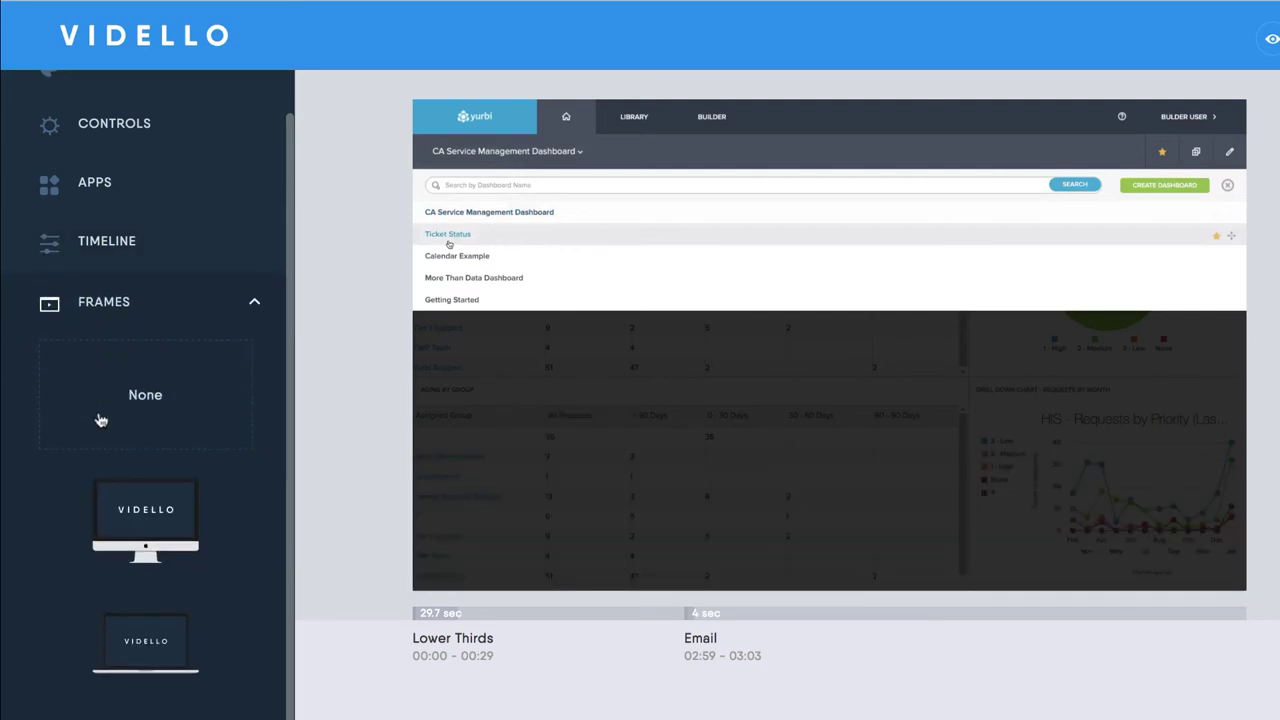
{"action": "left_click", "coordinate": [130, 520]}
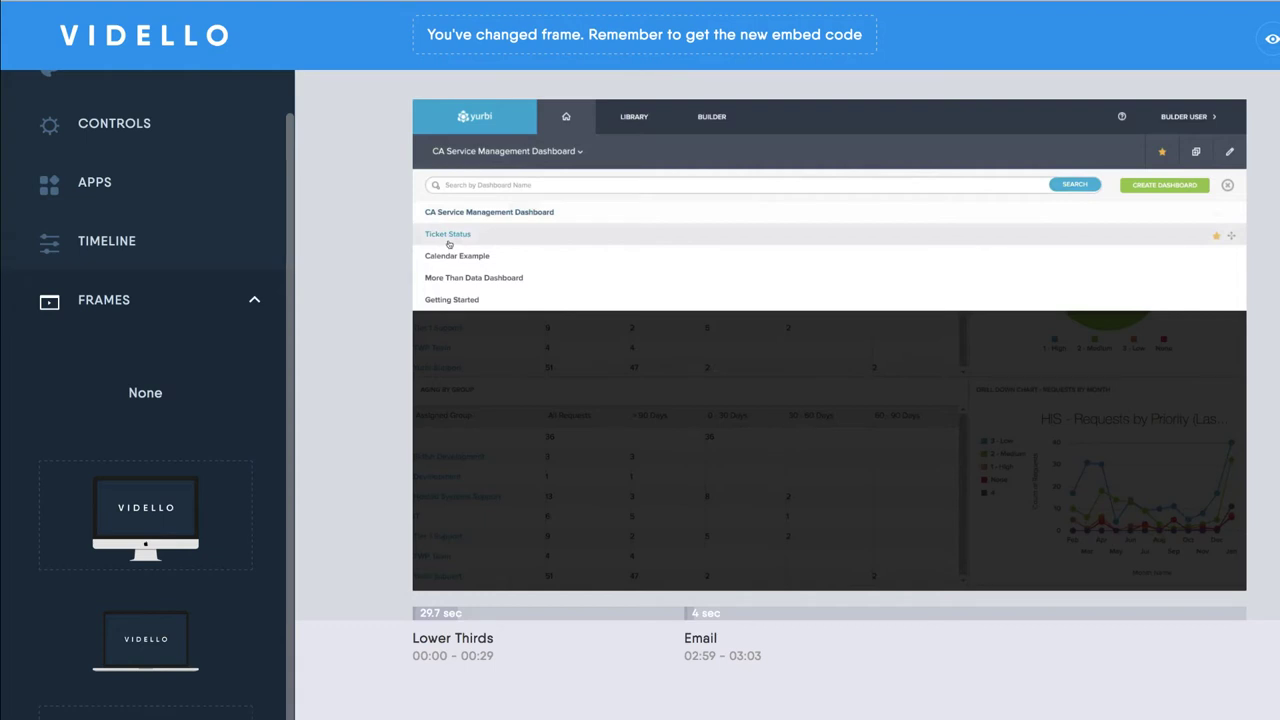
{"action": "scroll", "coordinate": [145, 450], "scroll_direction": "down", "scroll_amount": 6}
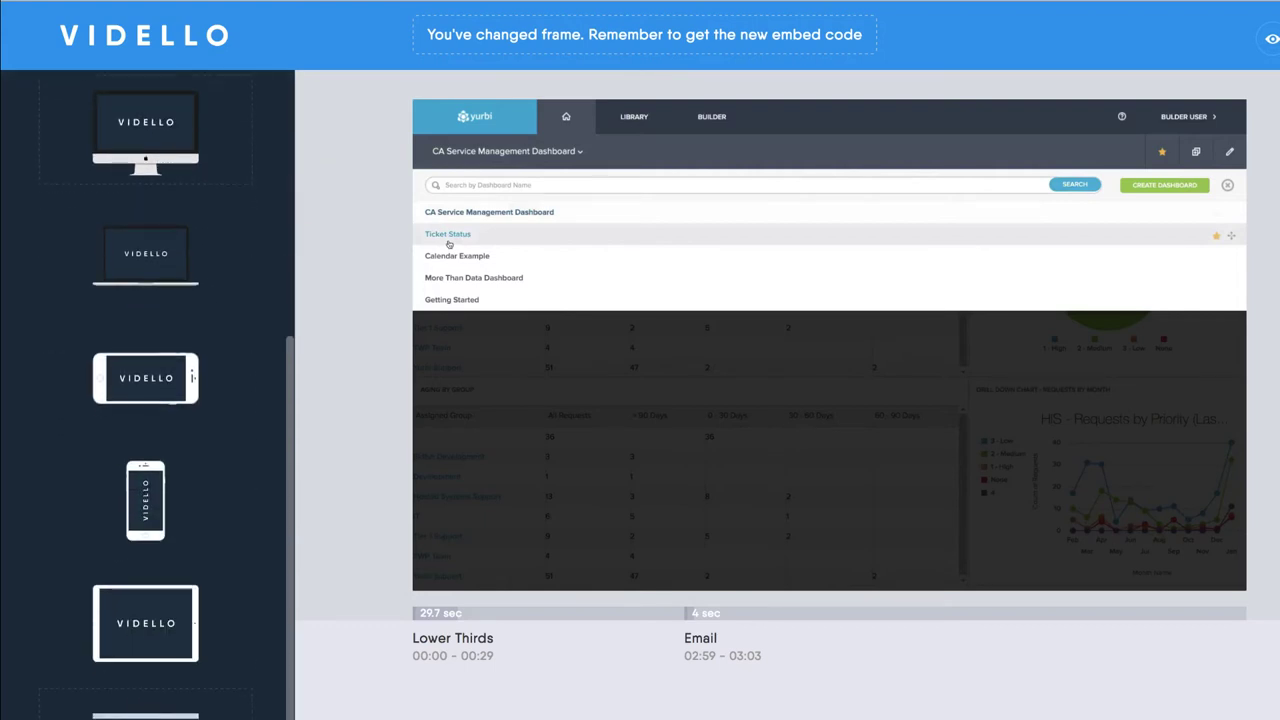
{"action": "scroll", "coordinate": [145, 450], "scroll_direction": "up", "scroll_amount": 6}
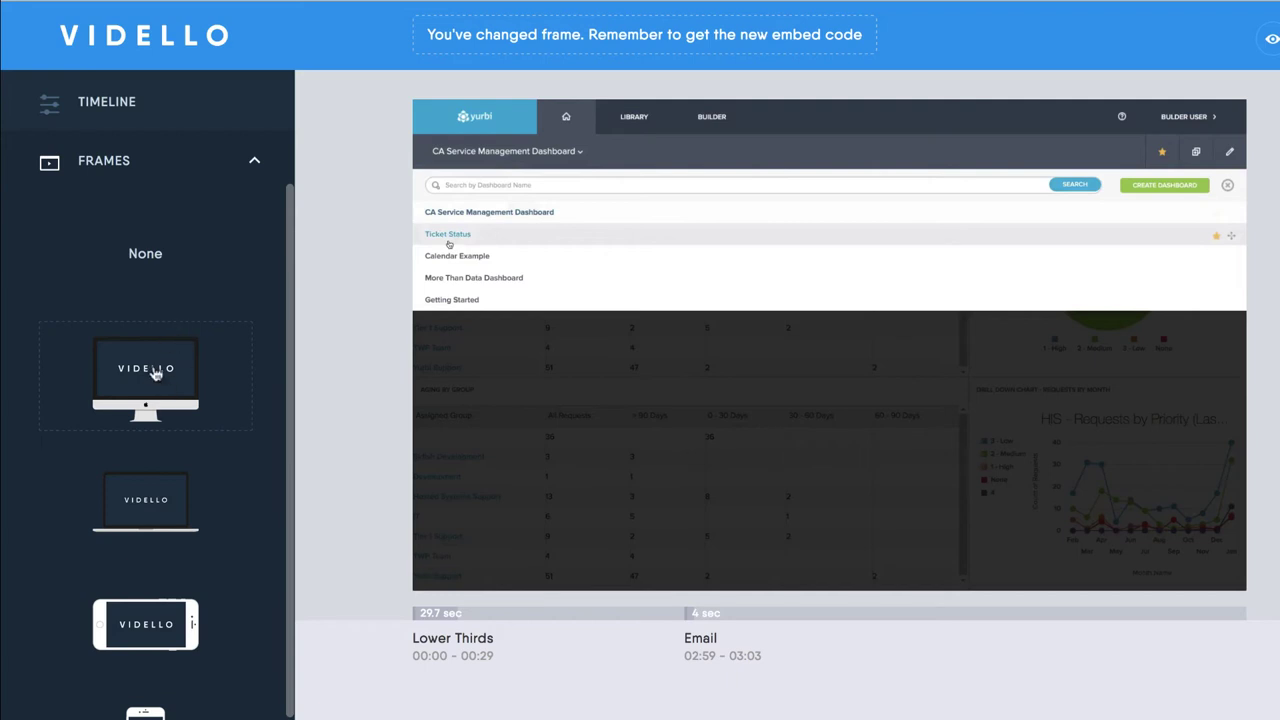
{"action": "left_click", "coordinate": [255, 165]}
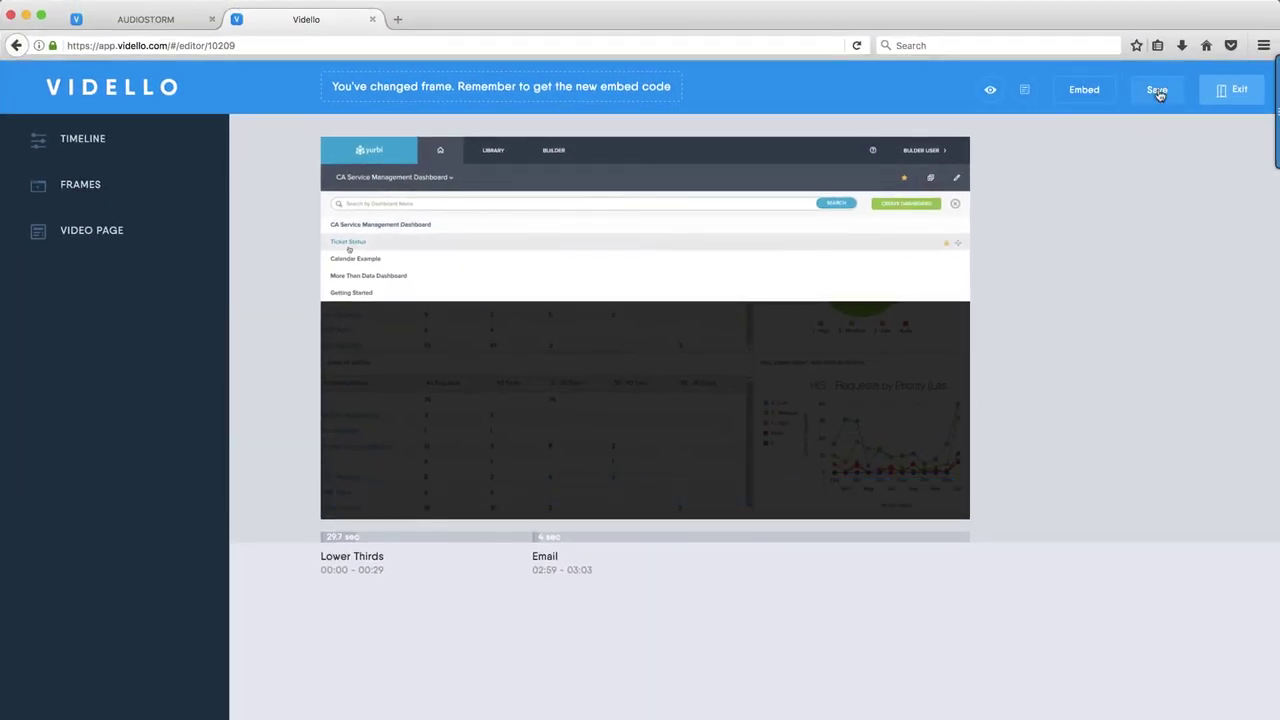
Save and publish the video changes, then briefly check the Video Page settings
{"action": "left_click", "coordinate": [1157, 89]}
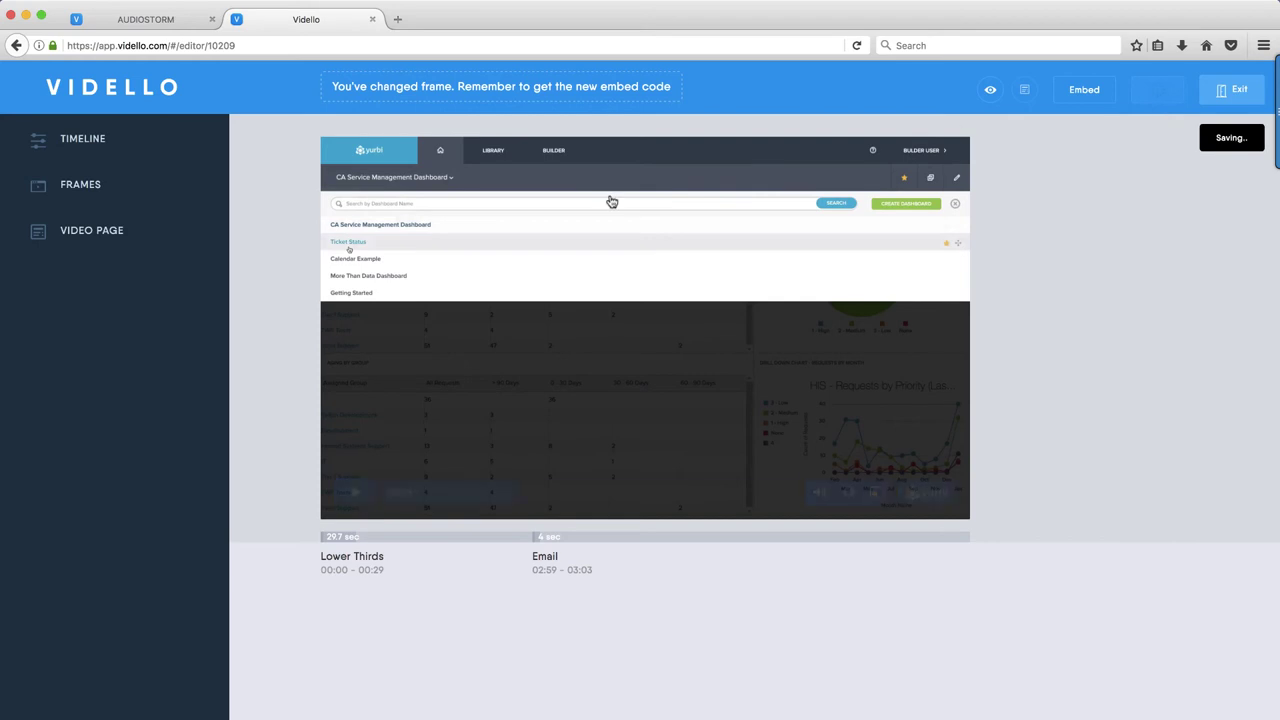
{"action": "left_click", "coordinate": [79, 232]}
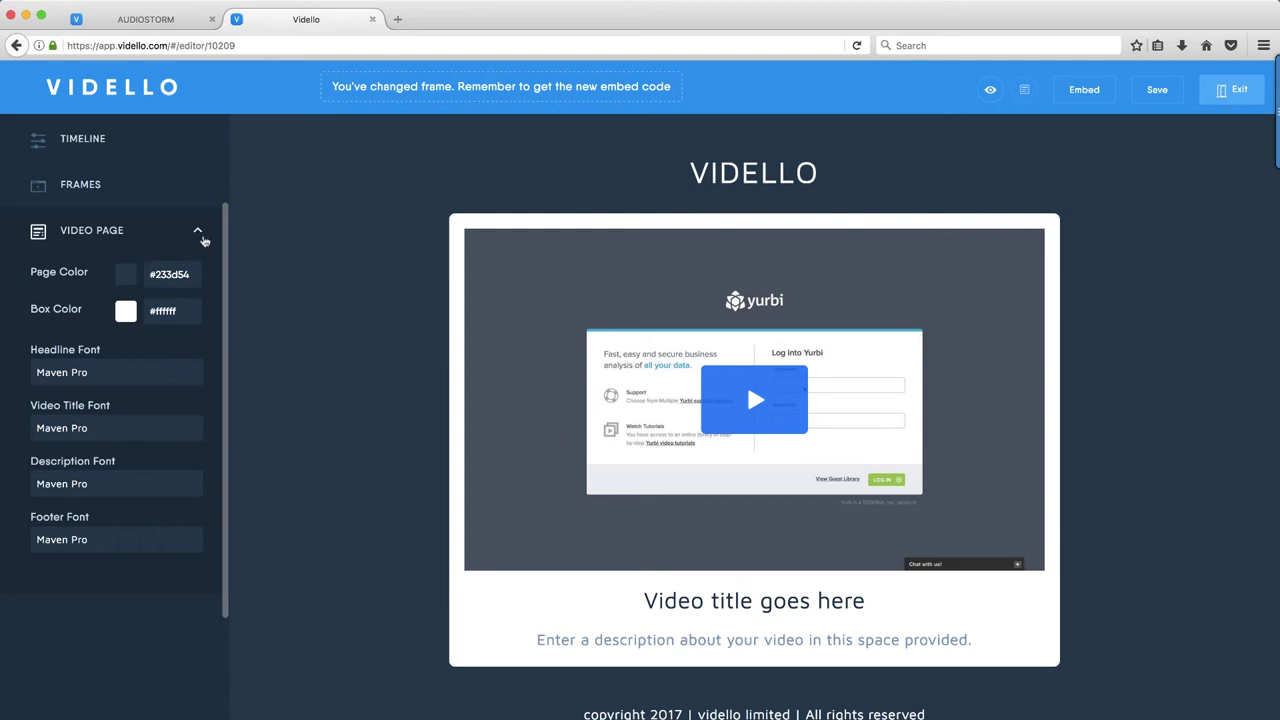
{"action": "left_click", "coordinate": [199, 232]}
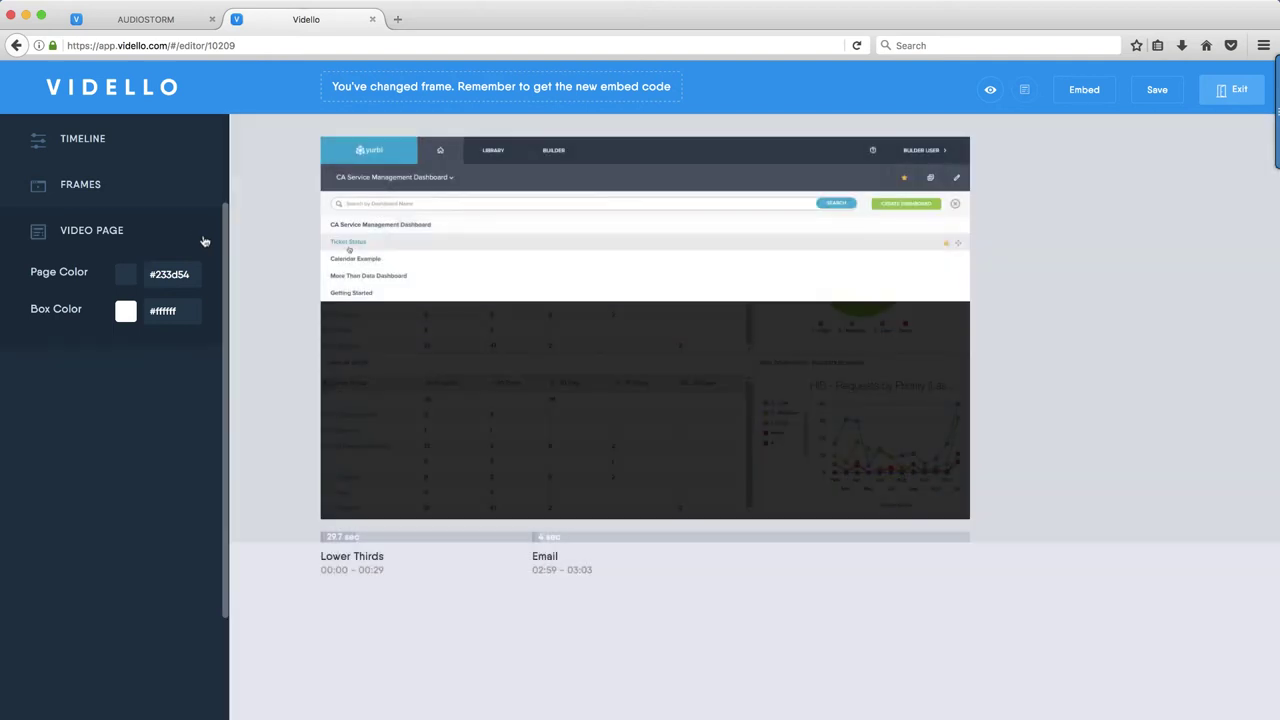
{"action": "left_click", "coordinate": [989, 91]}
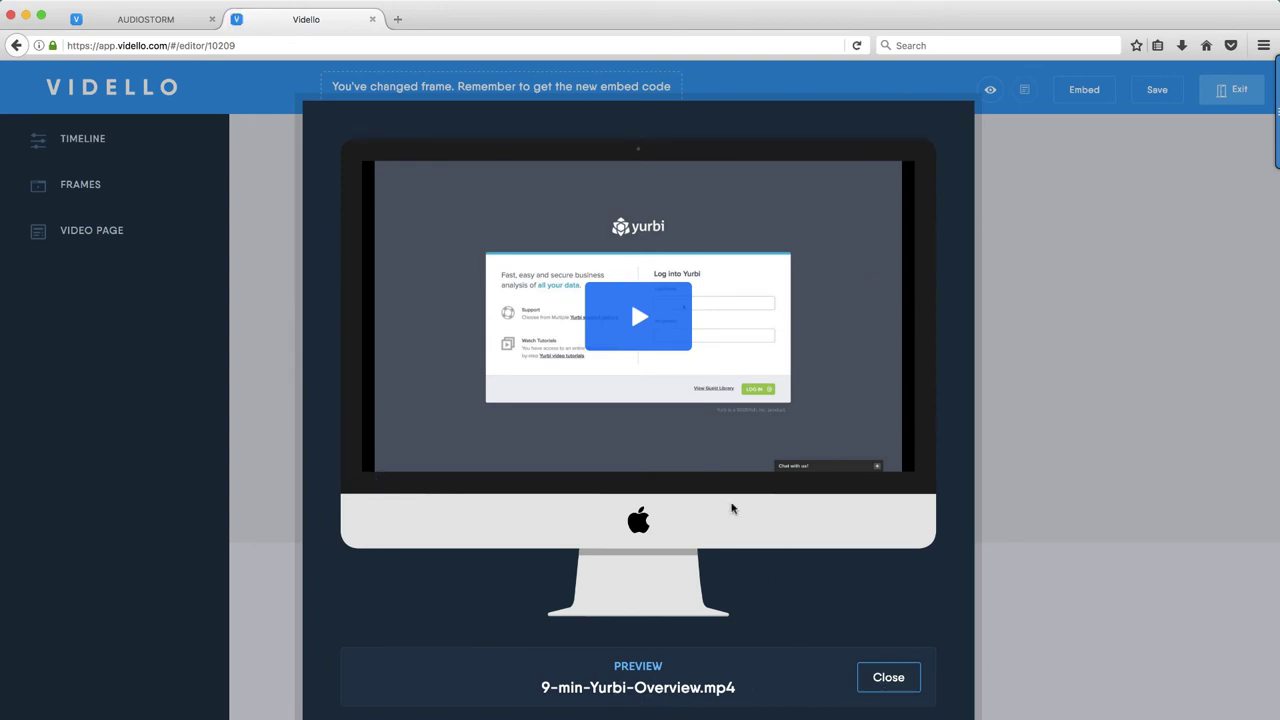
{"action": "left_click", "coordinate": [1007, 216]}
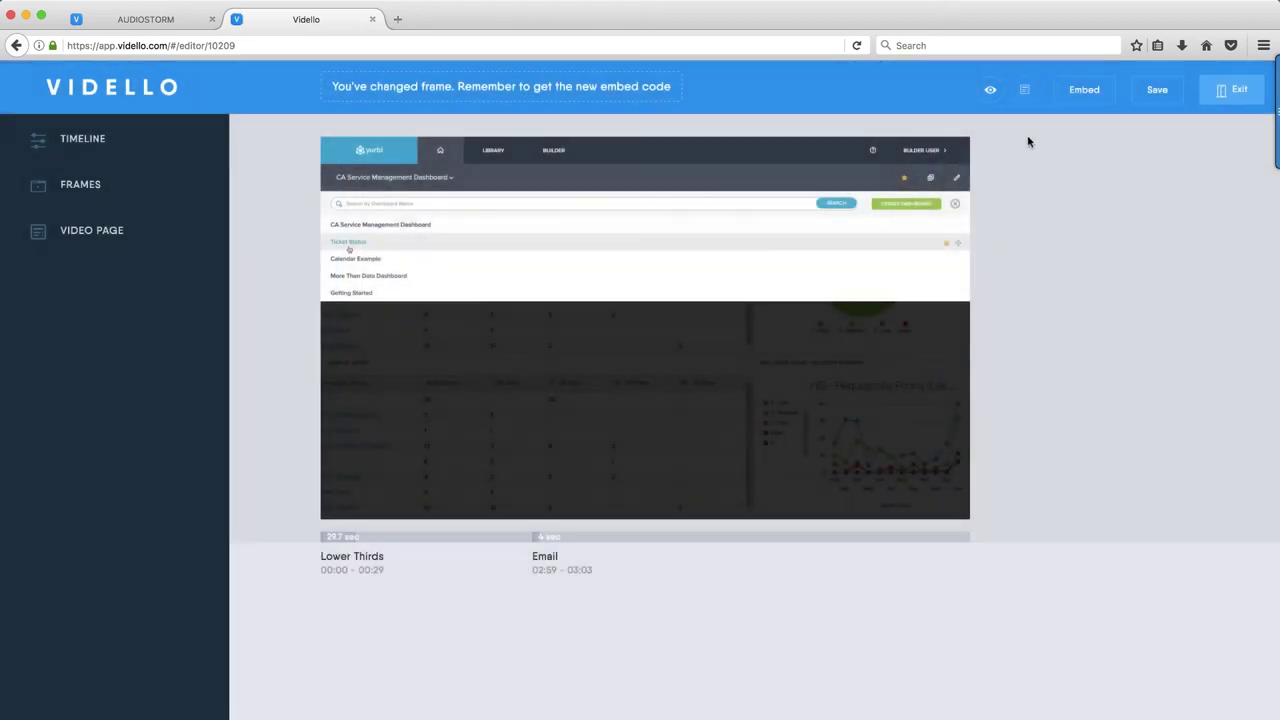
{"action": "left_click", "coordinate": [1080, 90]}
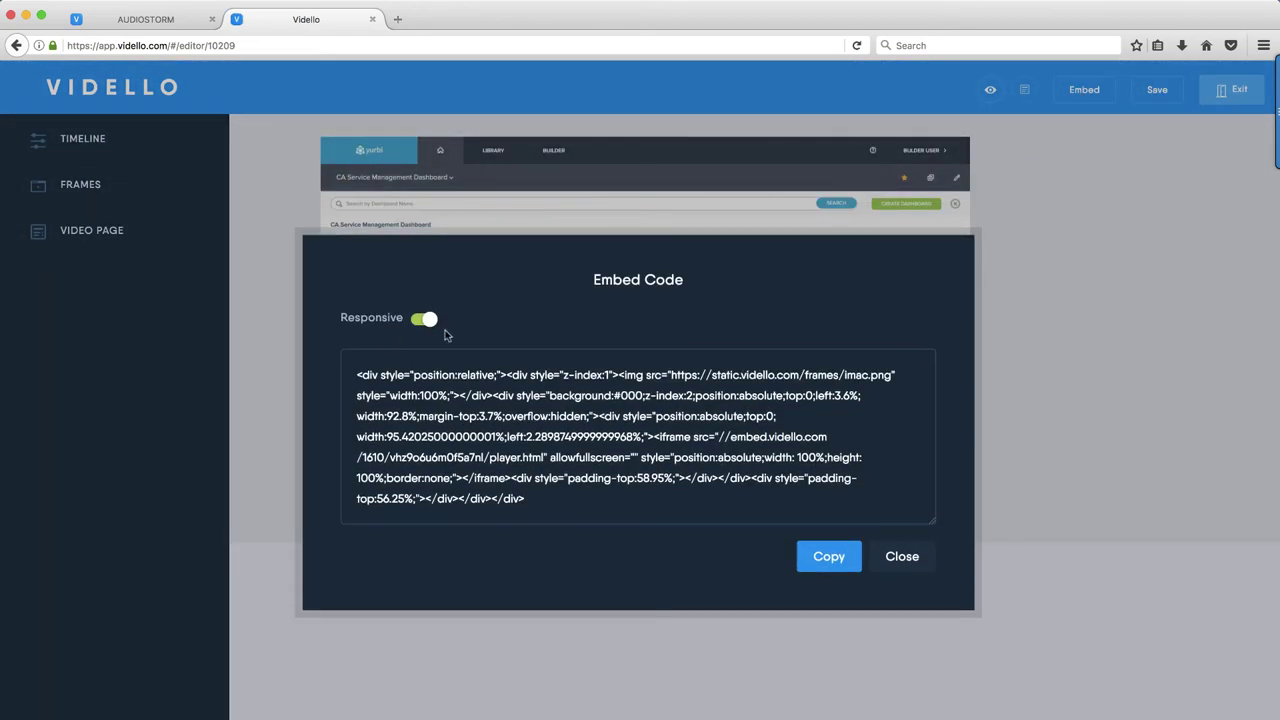
{"action": "left_click", "coordinate": [985, 321]}
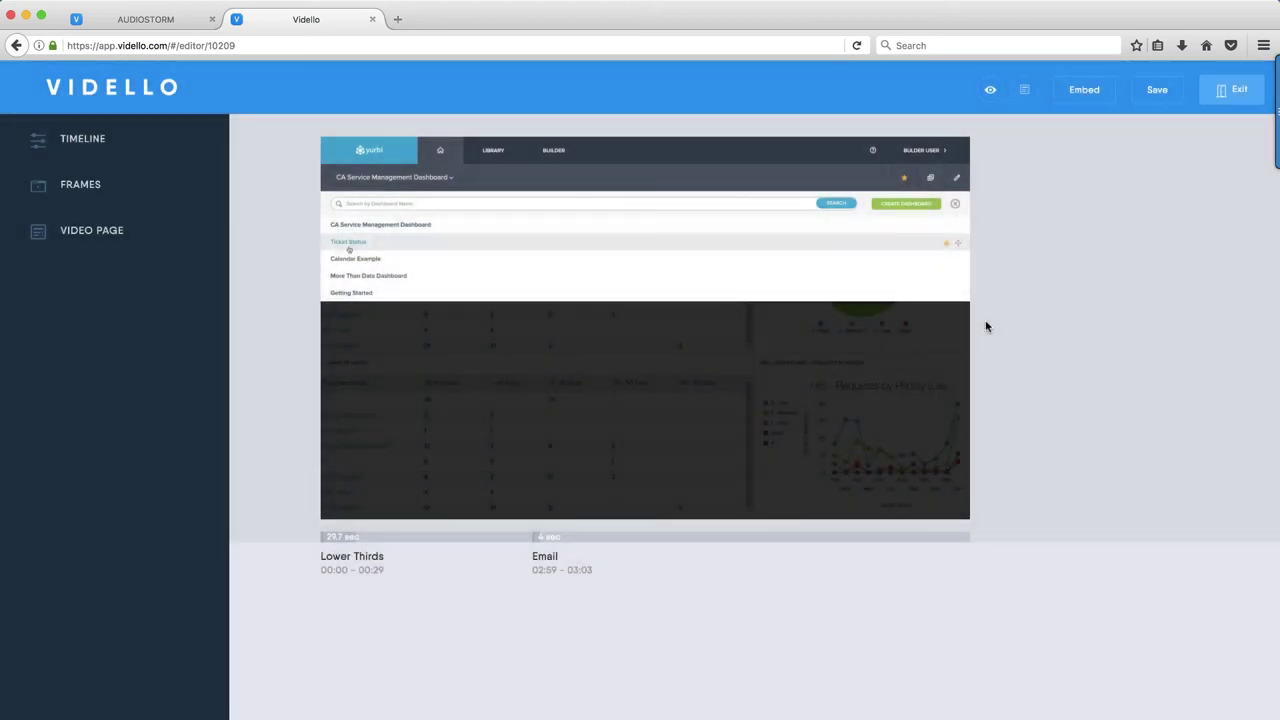
Exit the video editor and go to the Integrations page in account Settings
{"action": "left_click", "coordinate": [1226, 96]}
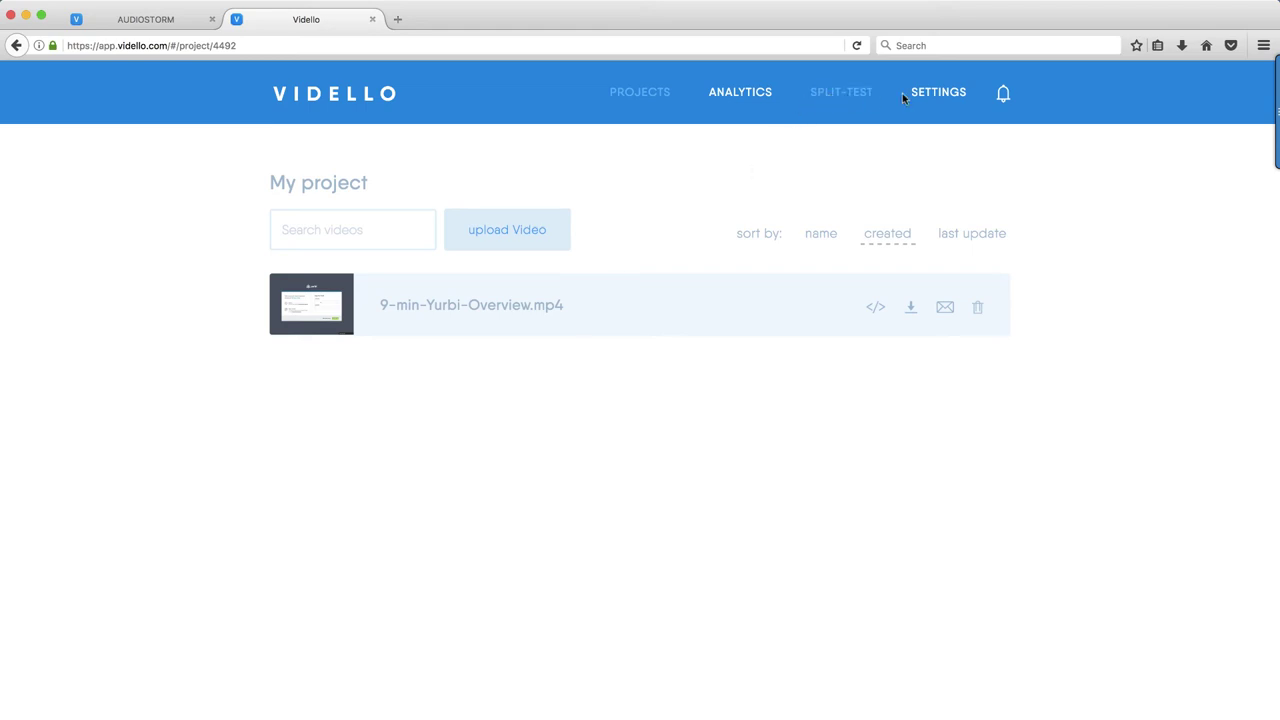
{"action": "mouse_move", "coordinate": [942, 108]}
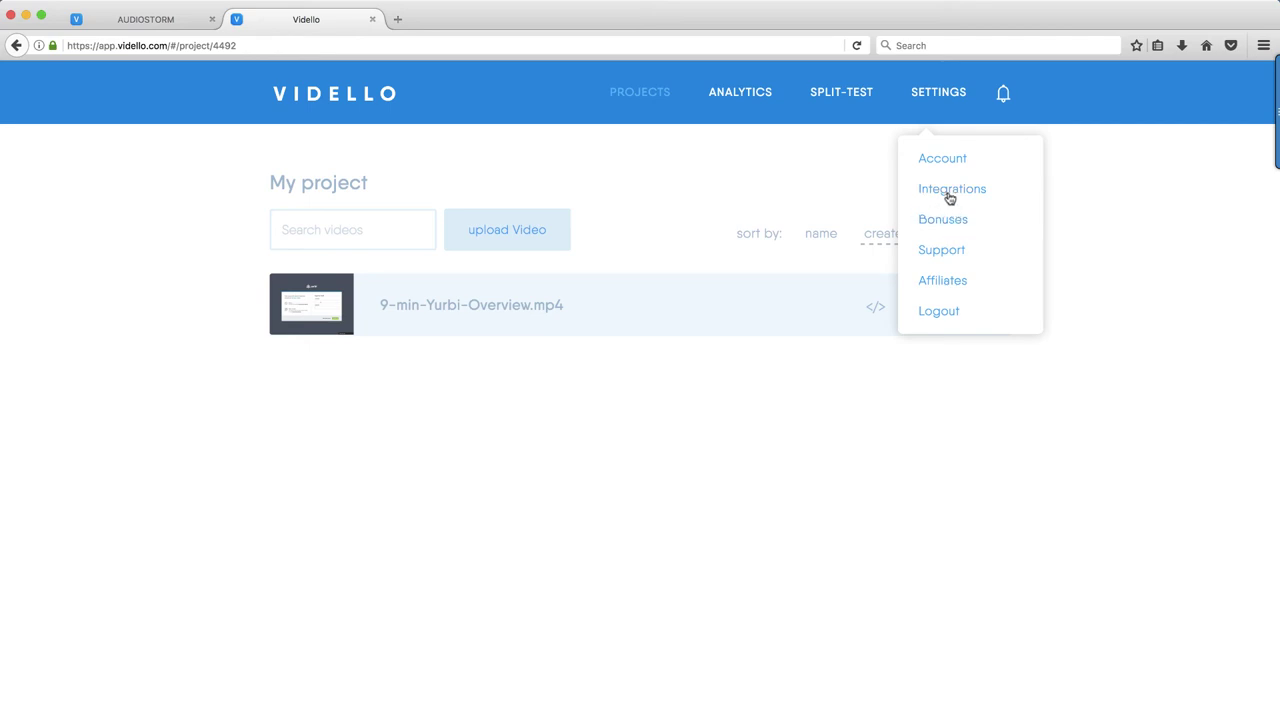
{"action": "left_click", "coordinate": [949, 194]}
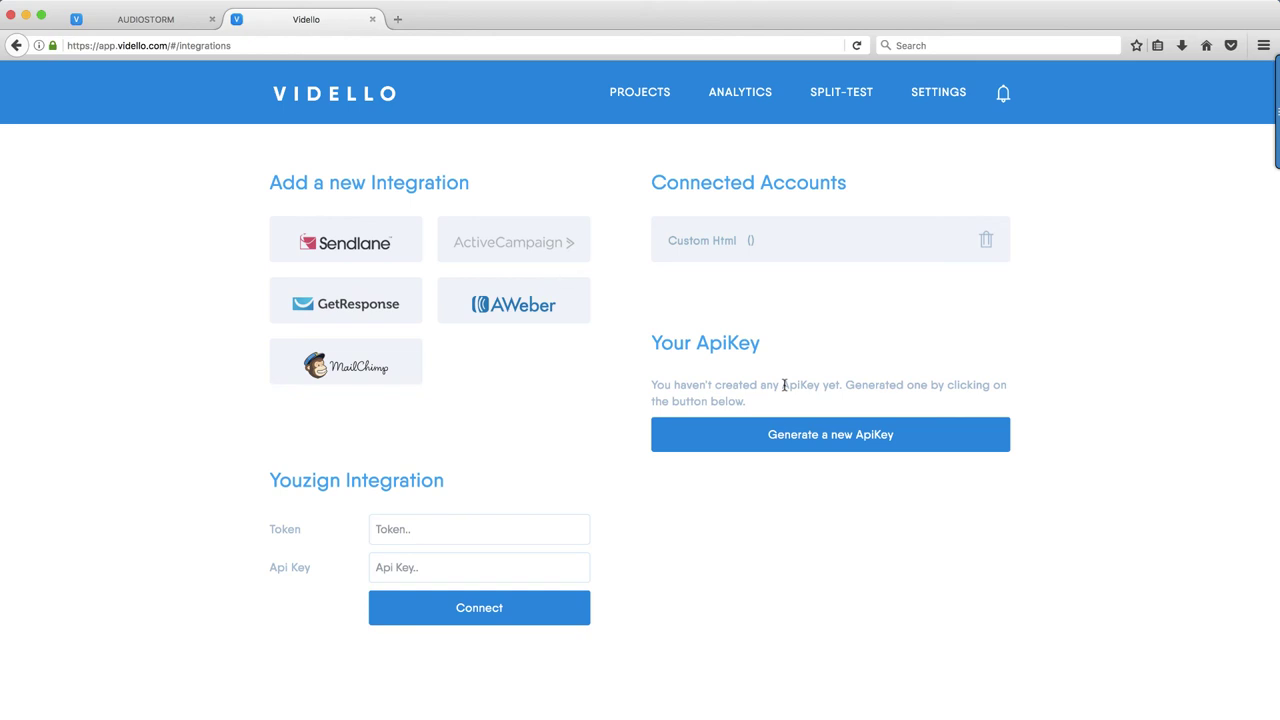
{"action": "left_click", "coordinate": [938, 92]}
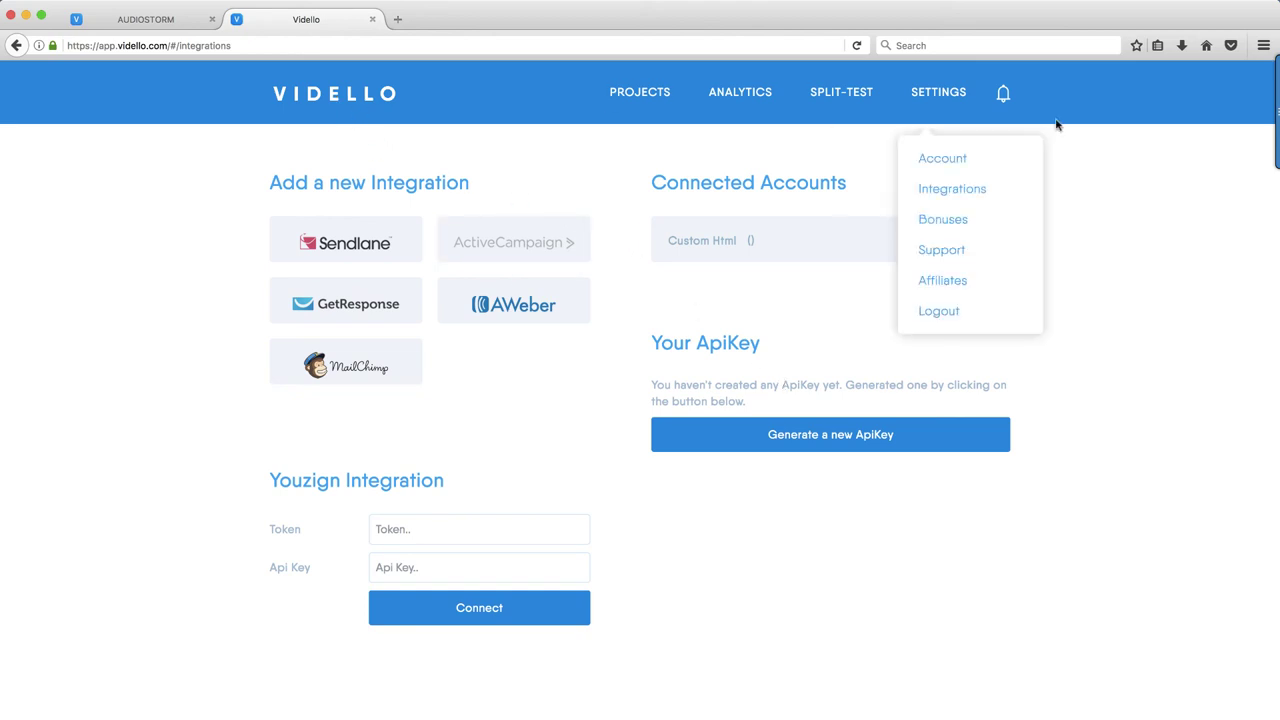
{"action": "left_click", "coordinate": [340, 98]}
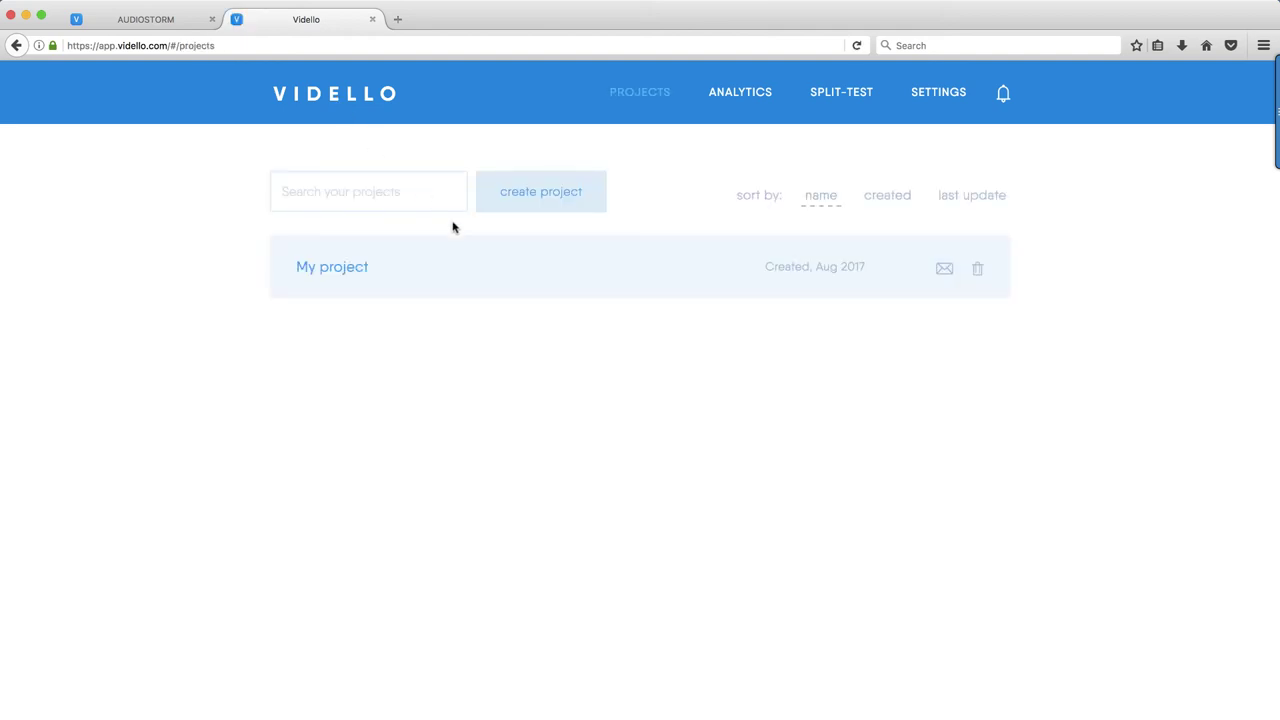